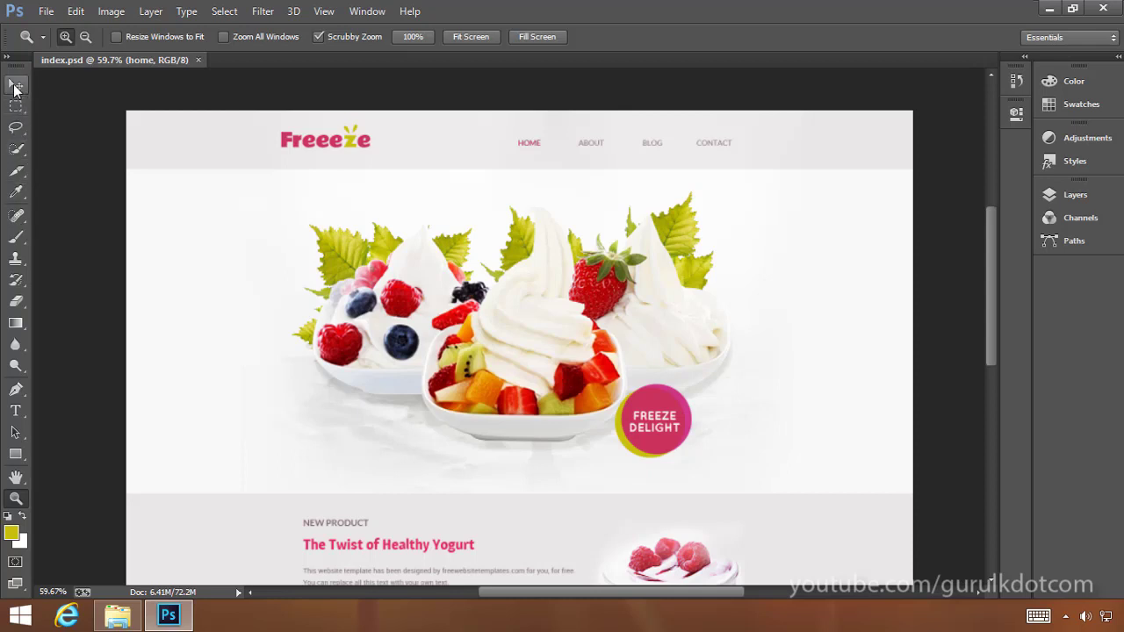
Hide the home and footer layer groups, keeping the header group and the Background layer visible.
click(16, 84)
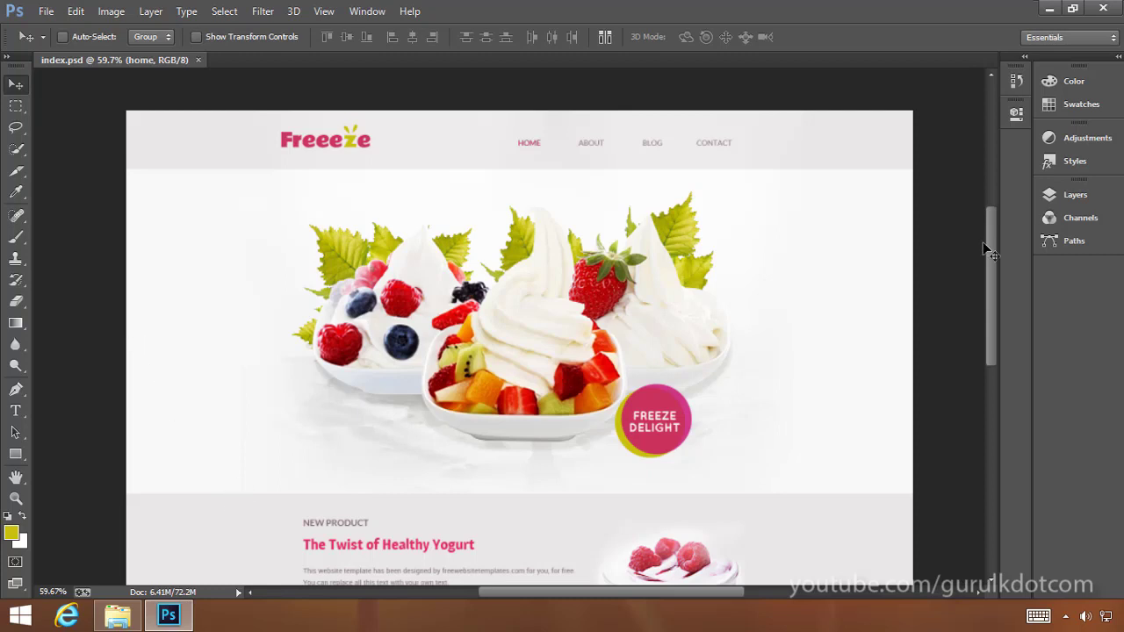
click(1080, 194)
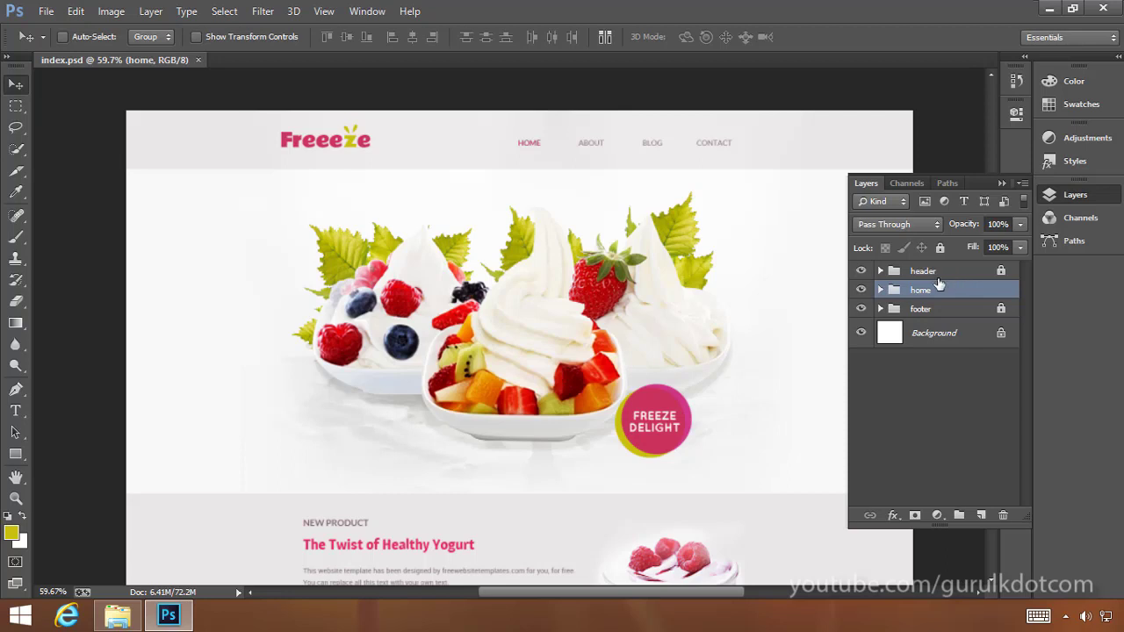
click(861, 289)
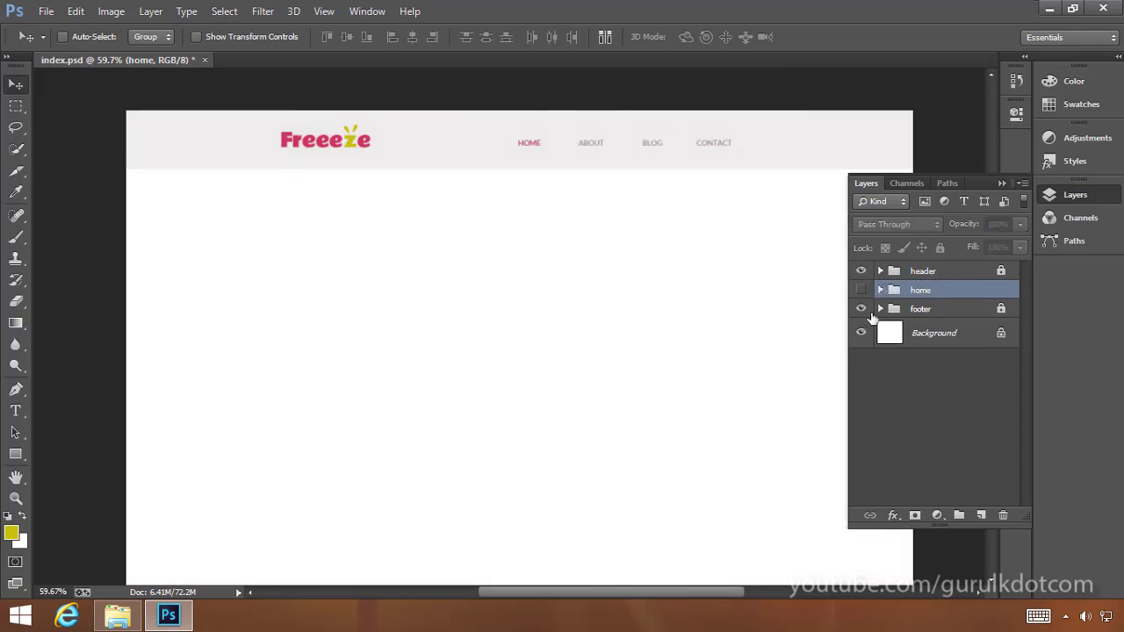
click(860, 309)
click(862, 333)
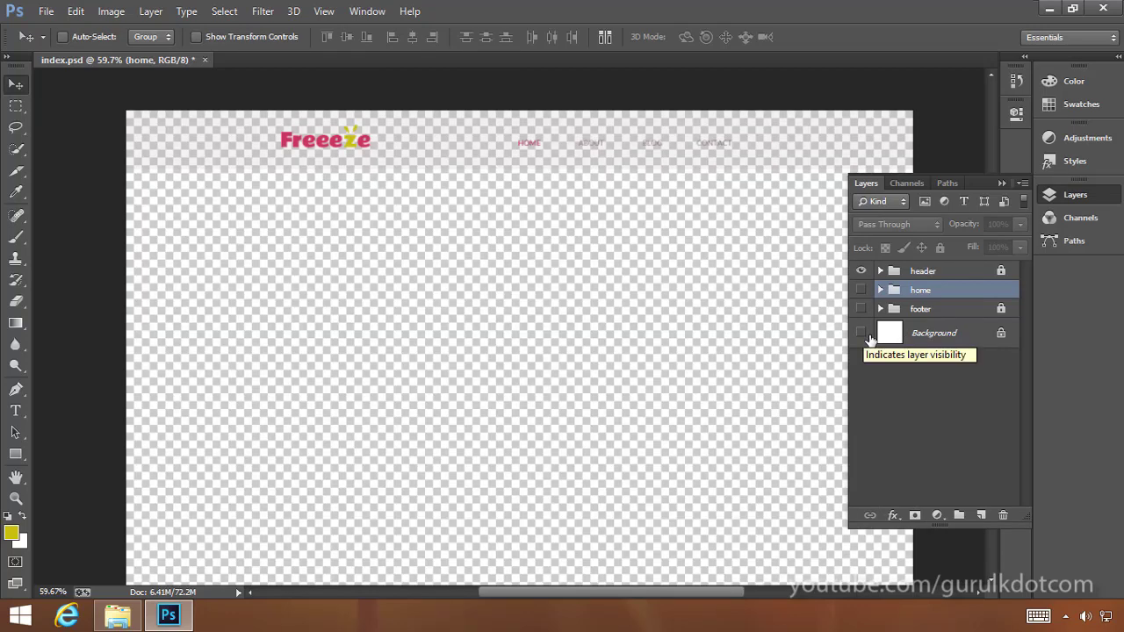
click(868, 337)
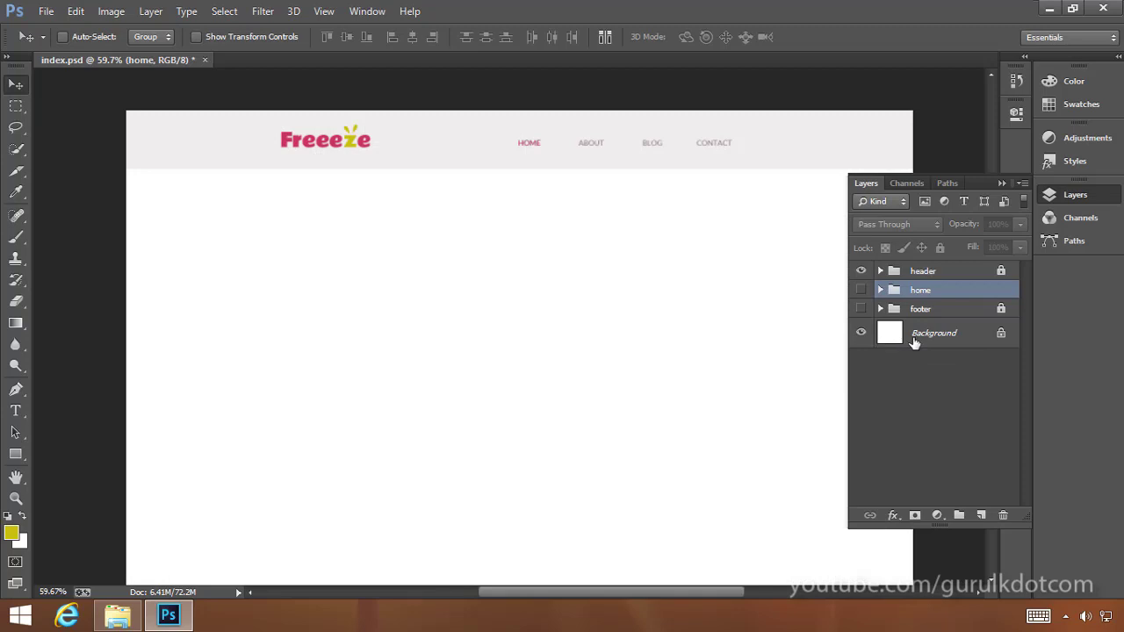
click(1001, 184)
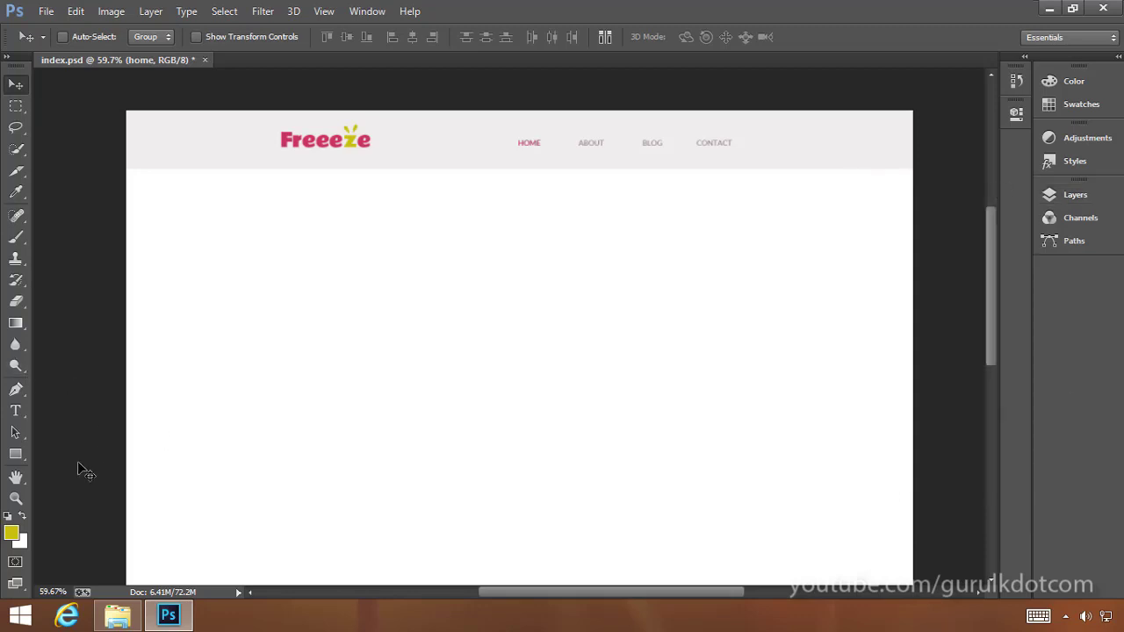
Examine the header up close, from the Freeeze logo across to the navigation links and back.
click(15, 498)
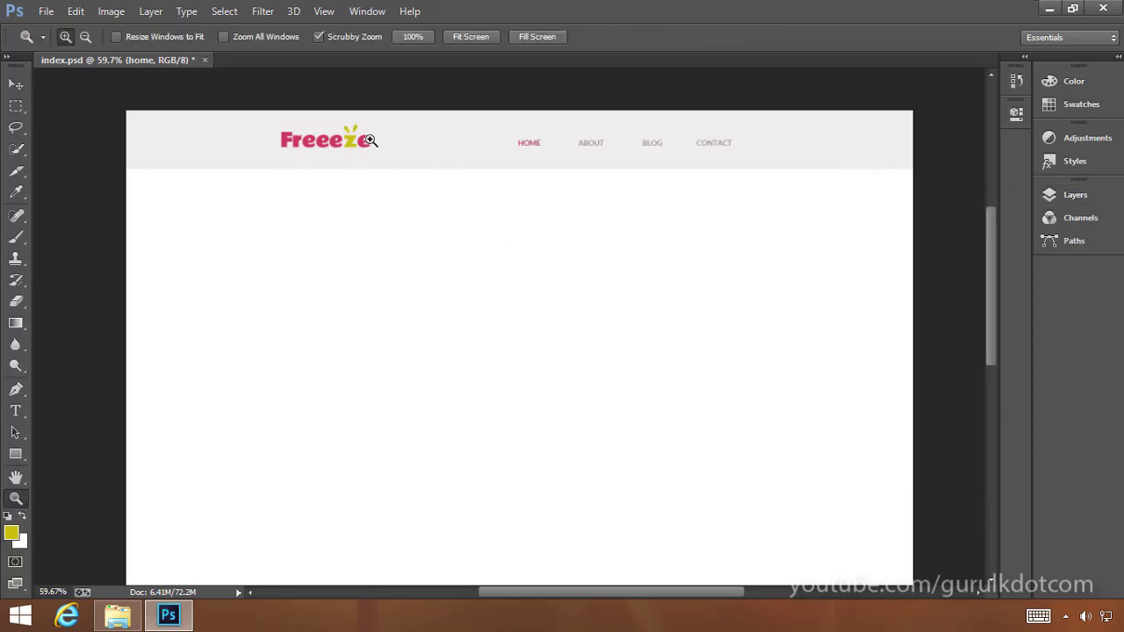
drag(316, 100, 375, 141)
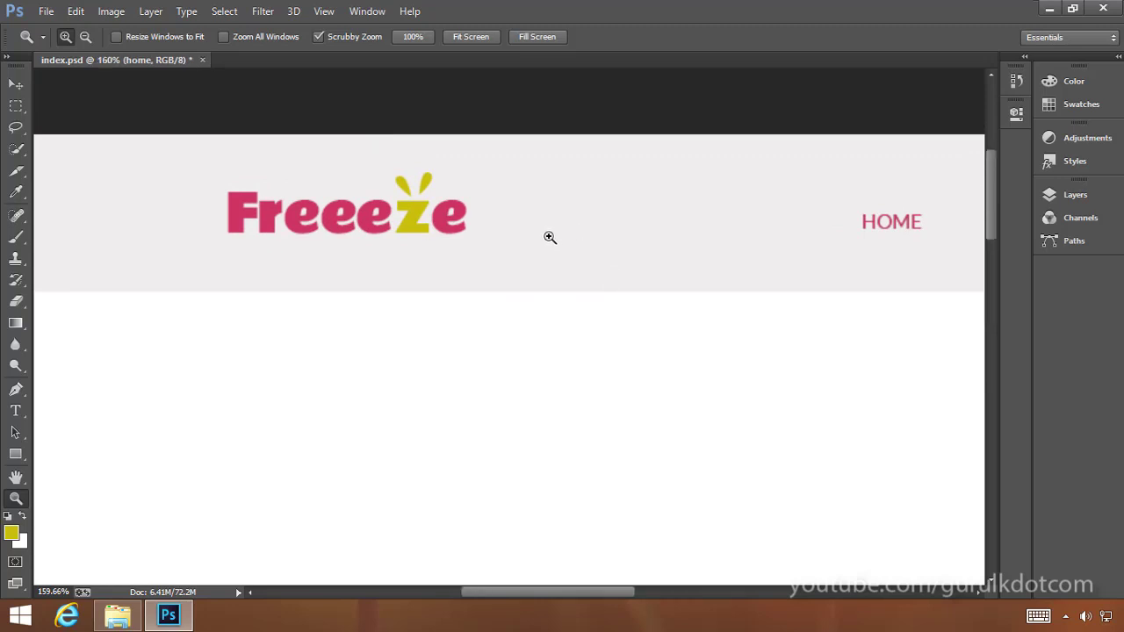
drag(606, 232, 513, 245)
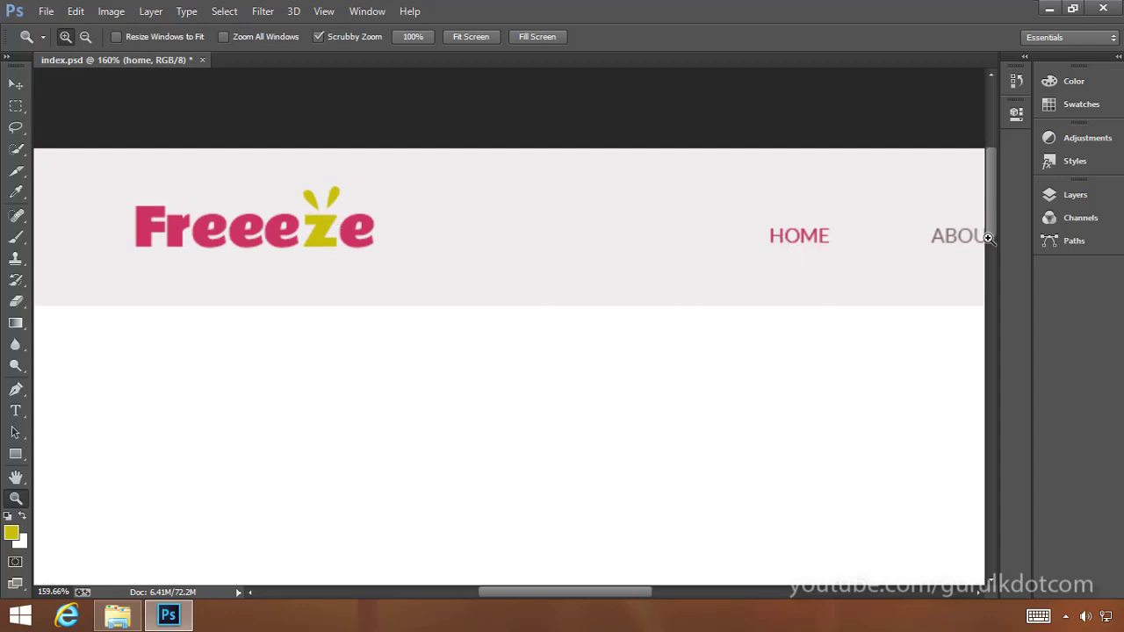
drag(827, 251, 755, 263)
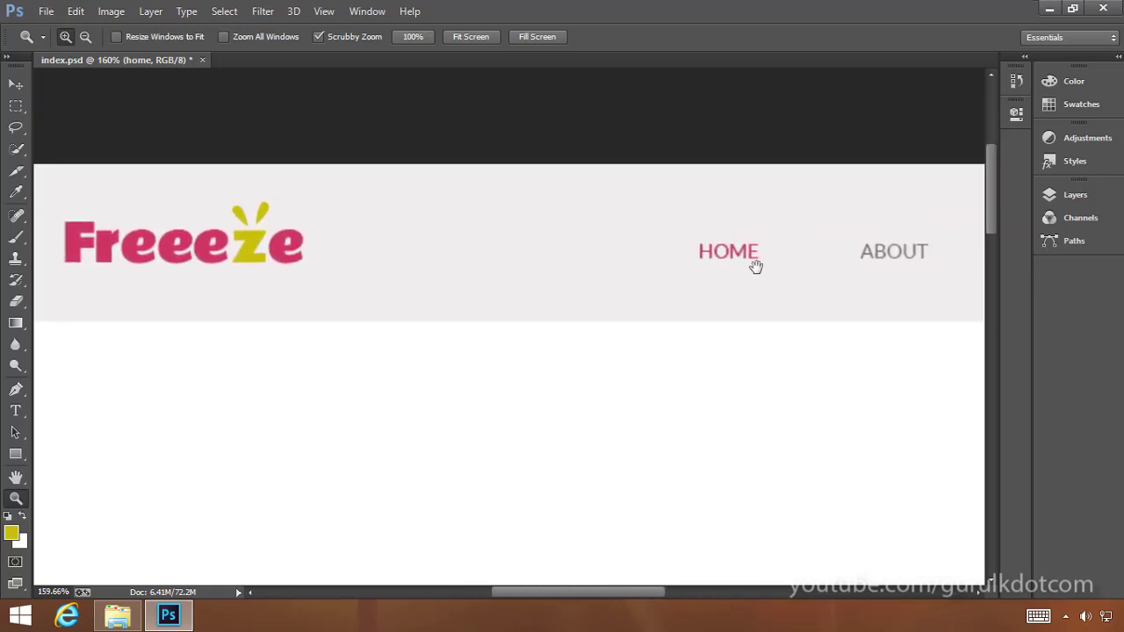
drag(936, 258, 650, 261)
drag(481, 228, 334, 160)
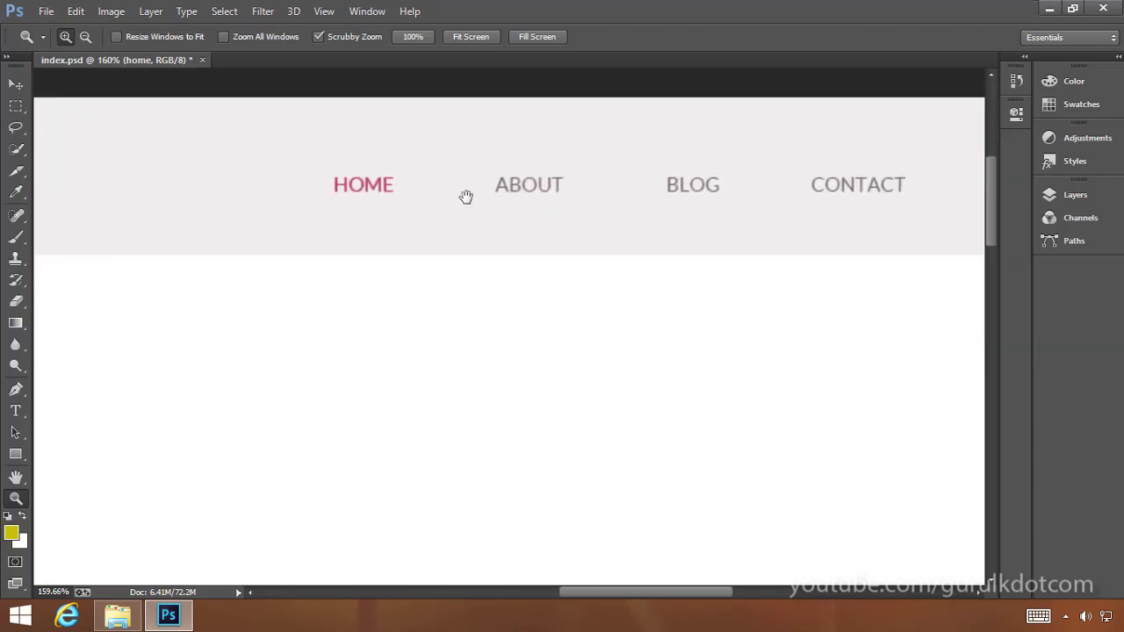
drag(464, 198, 715, 196)
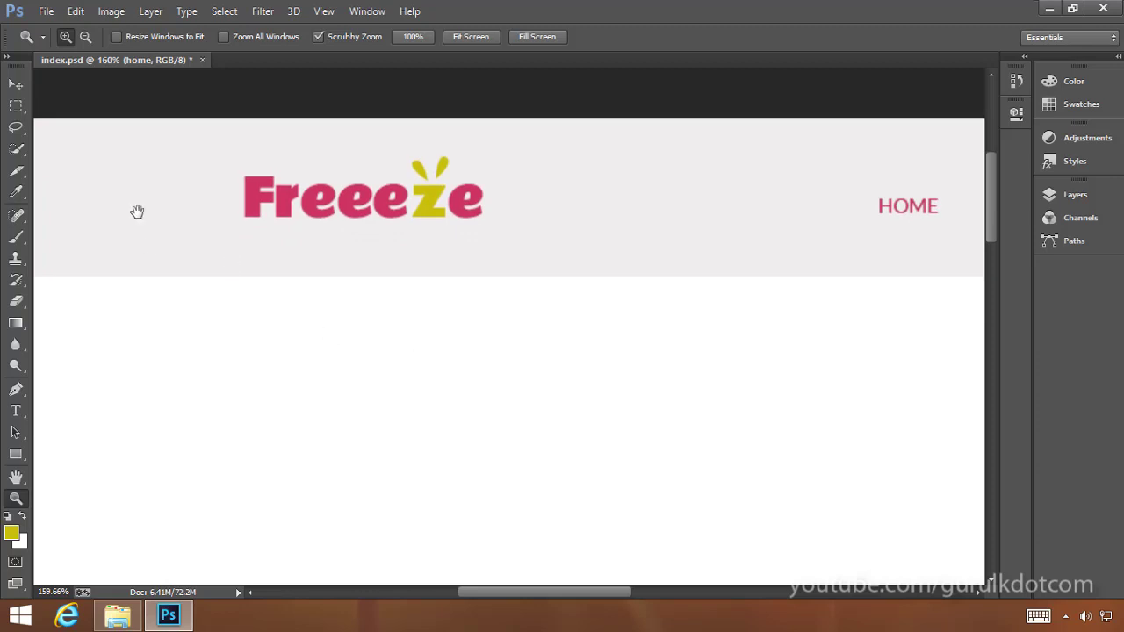
drag(174, 201, 357, 208)
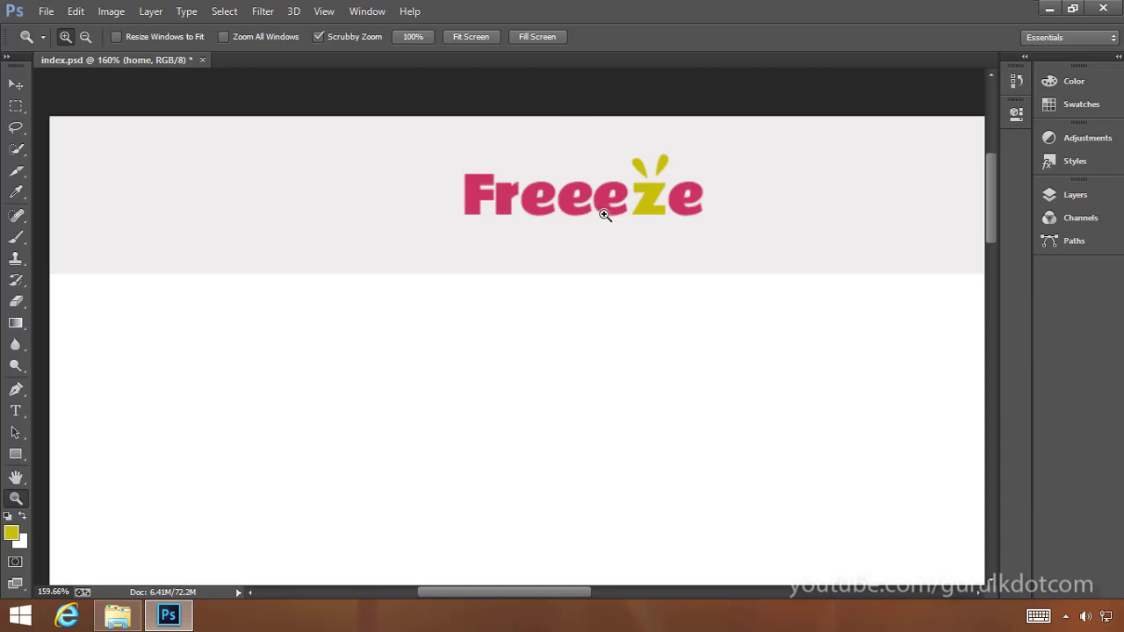
drag(604, 215, 852, 171)
drag(672, 172, 615, 161)
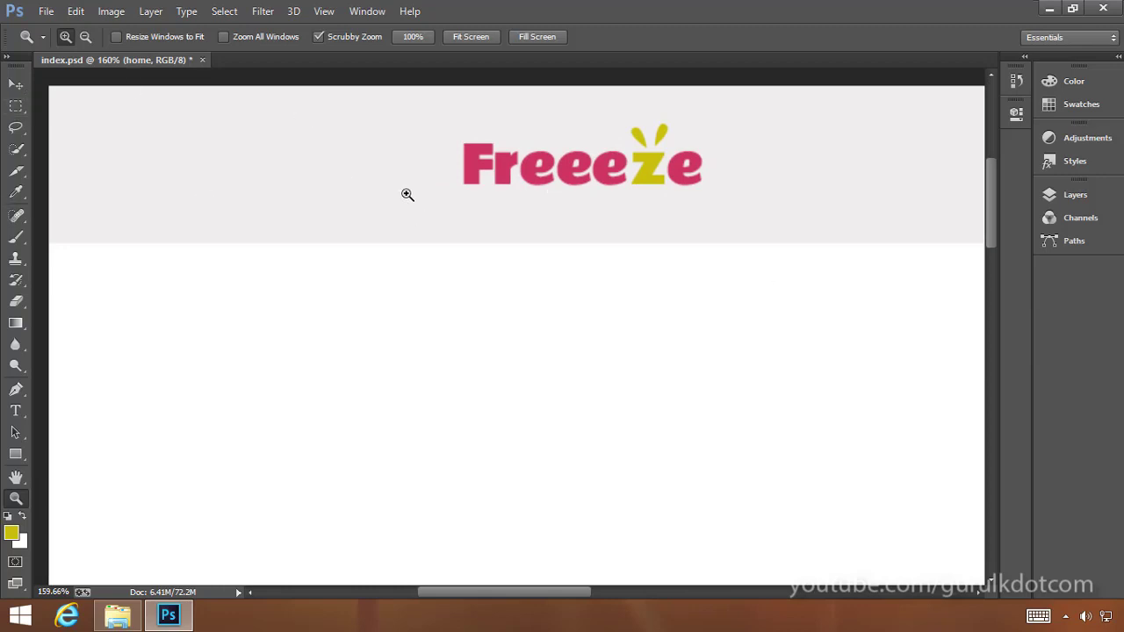
Sample the header's gray background with the Eyedropper as foreground color and copy its hex code efedee.
click(19, 194)
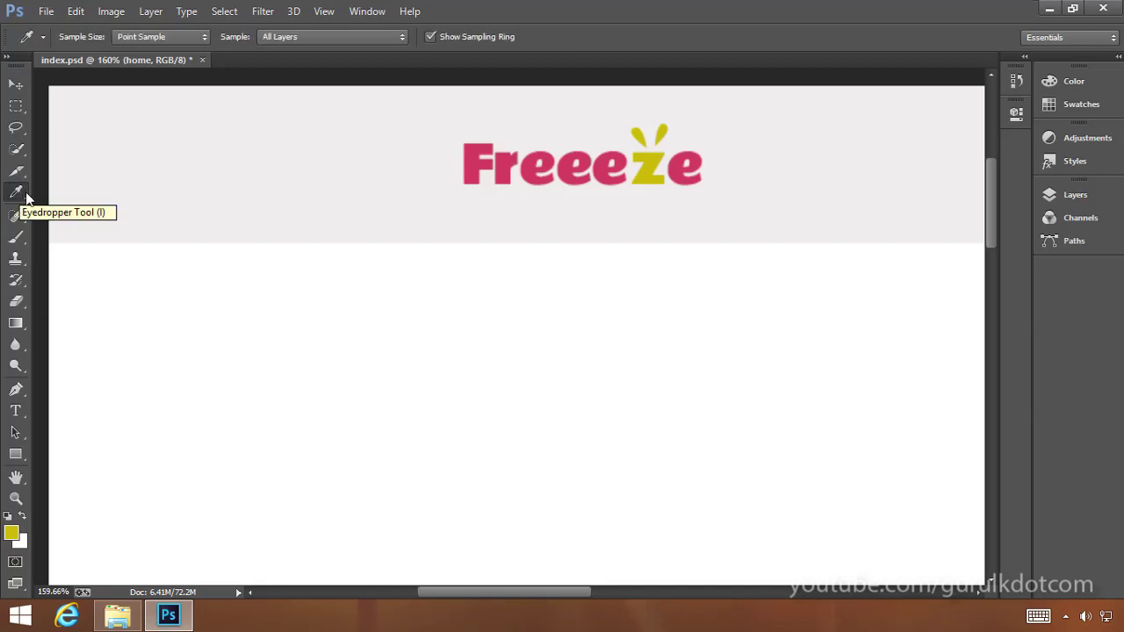
click(137, 153)
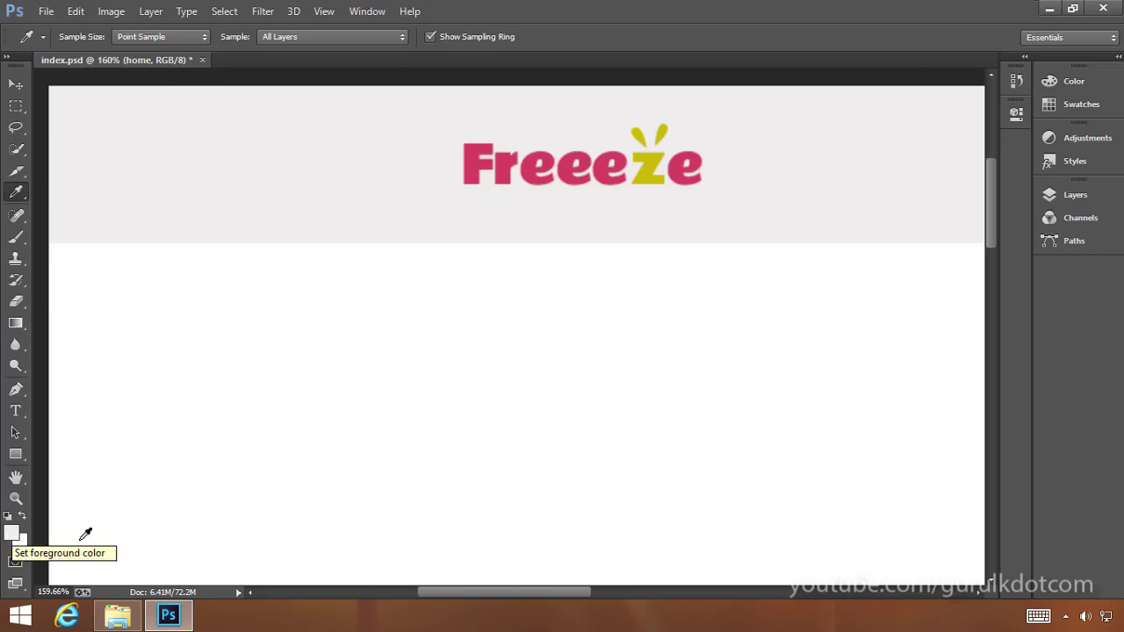
click(14, 538)
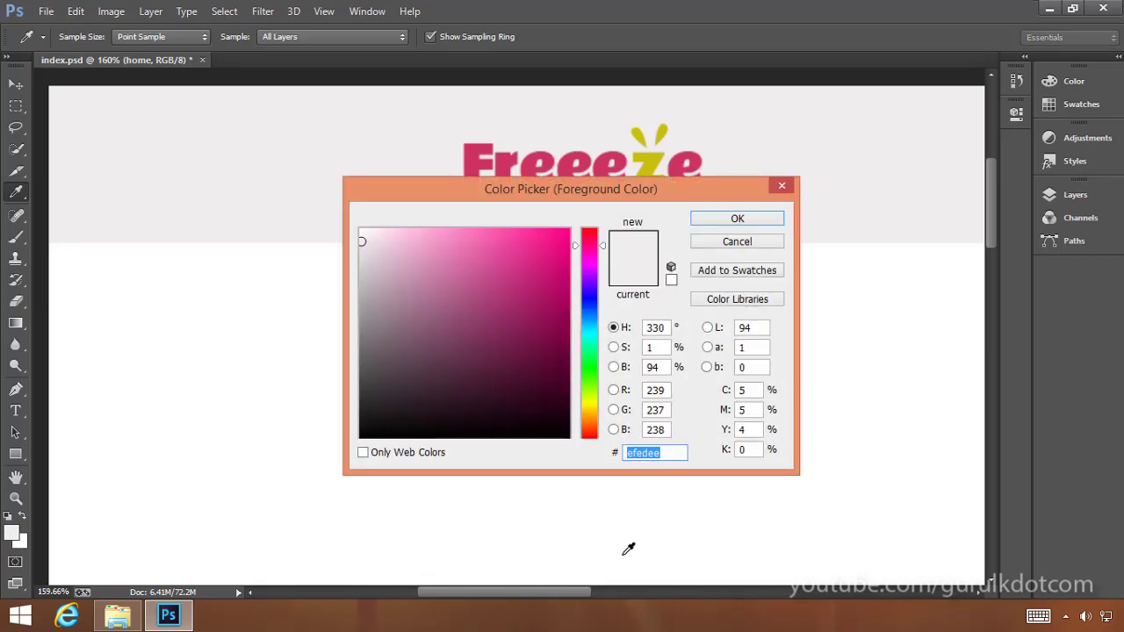
click(678, 460)
drag(680, 460, 622, 463)
right_click(653, 463)
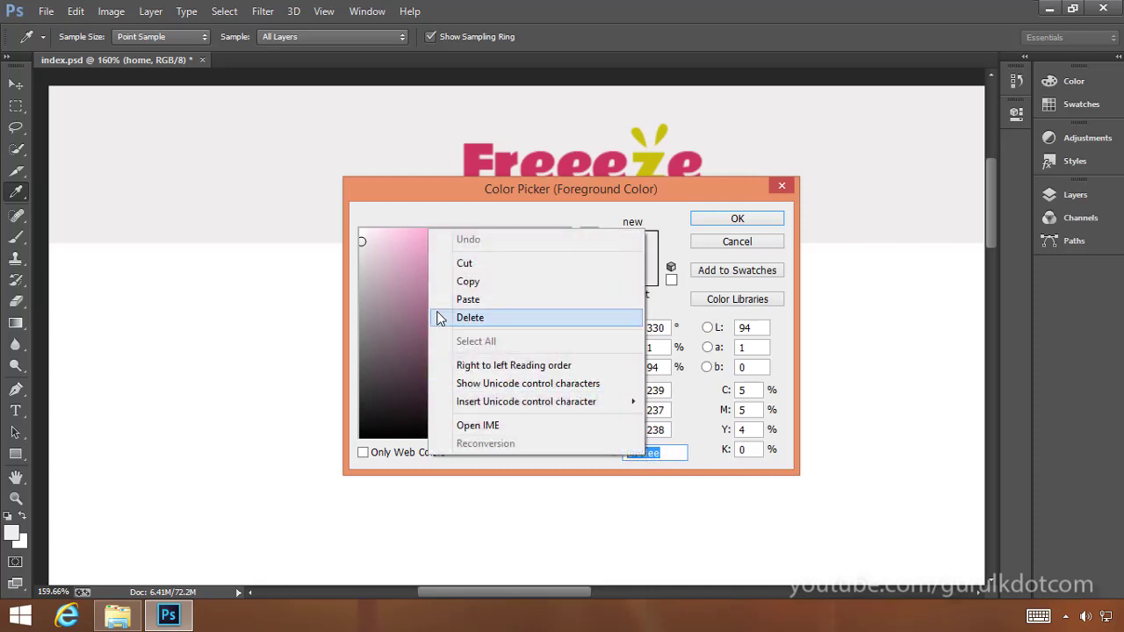
click(469, 283)
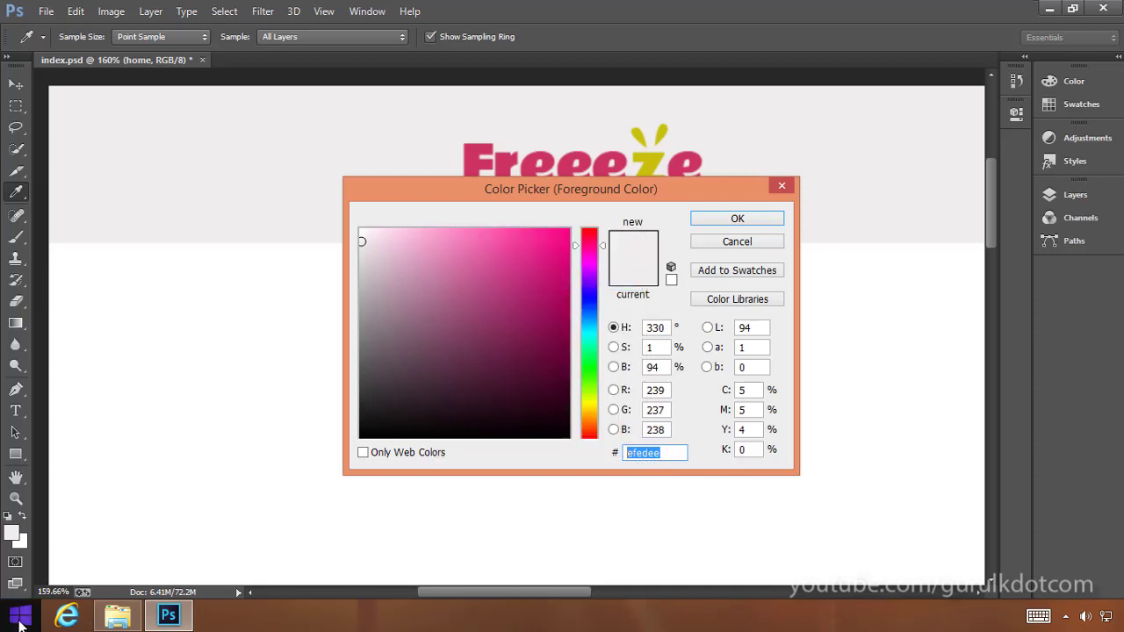
Switch to a new Notepad document and place its window so the header and color picker stay in view.
click(19, 620)
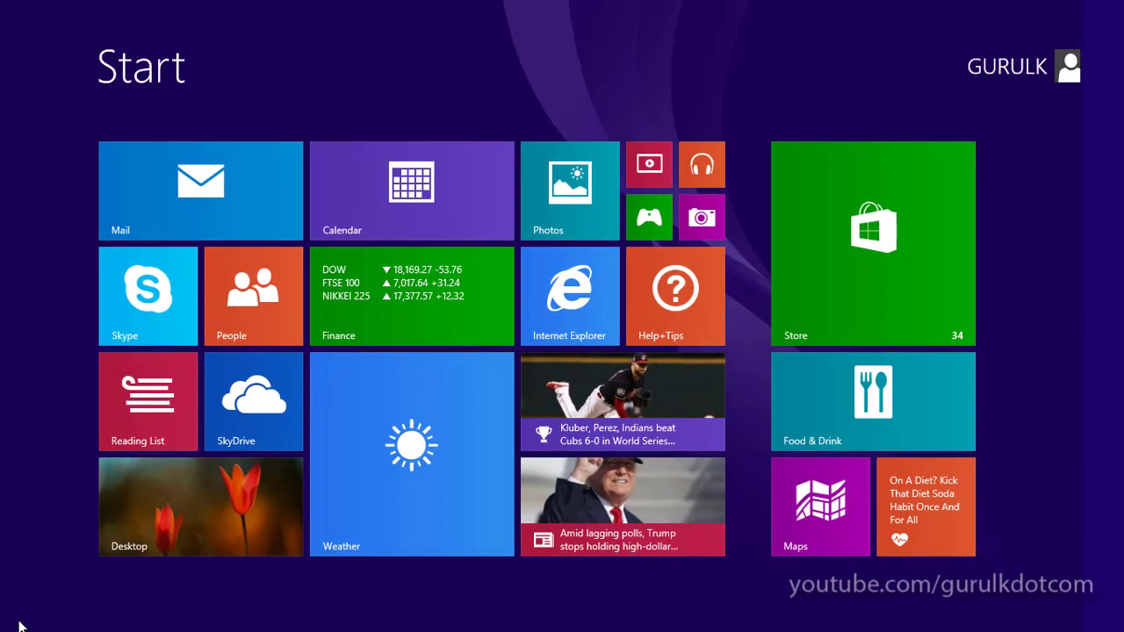
text(notepad)
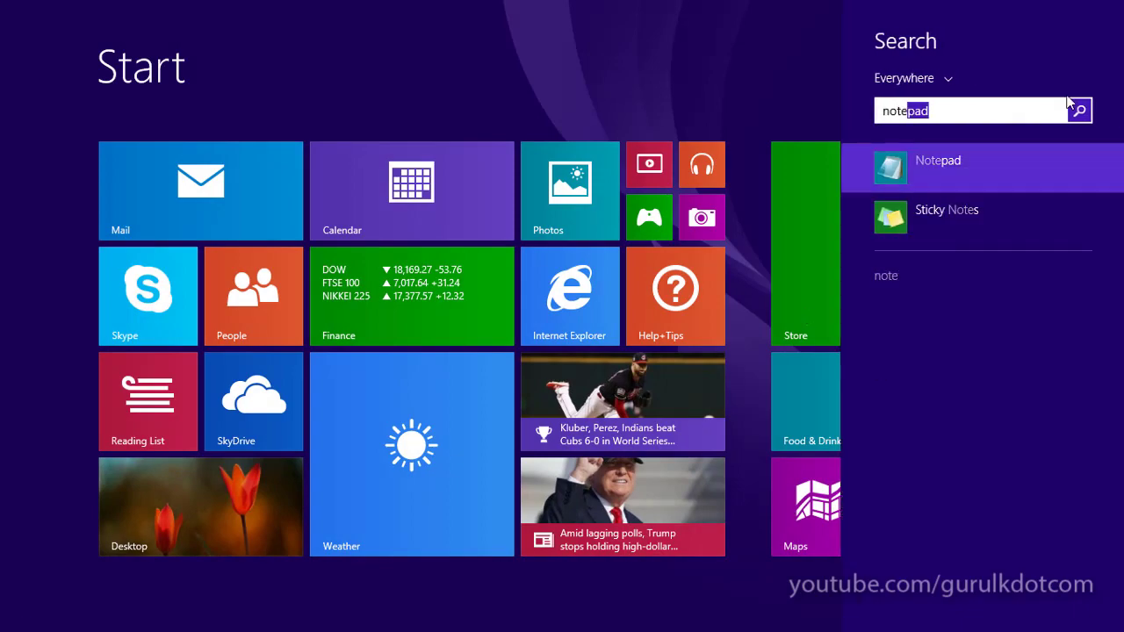
key(Return)
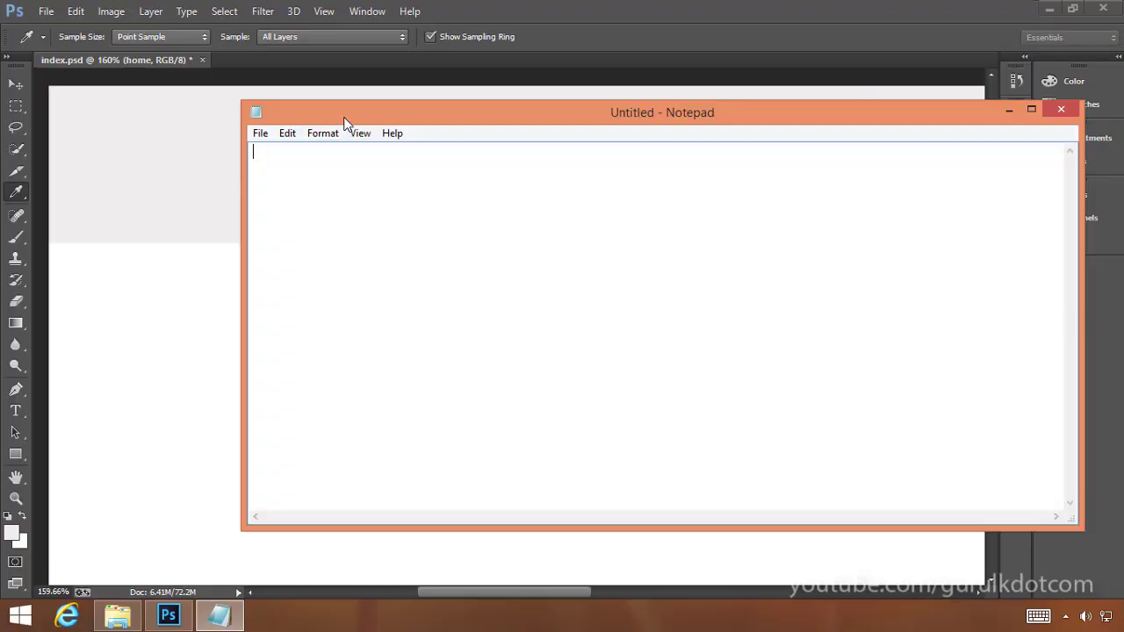
drag(346, 112, 248, 330)
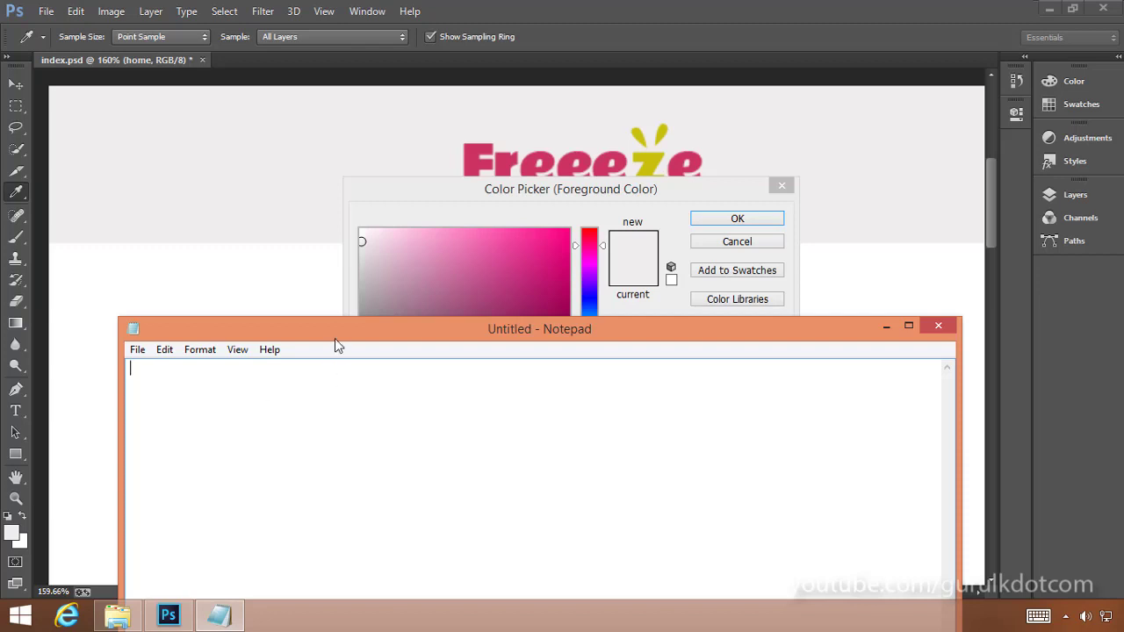
drag(335, 339, 382, 411)
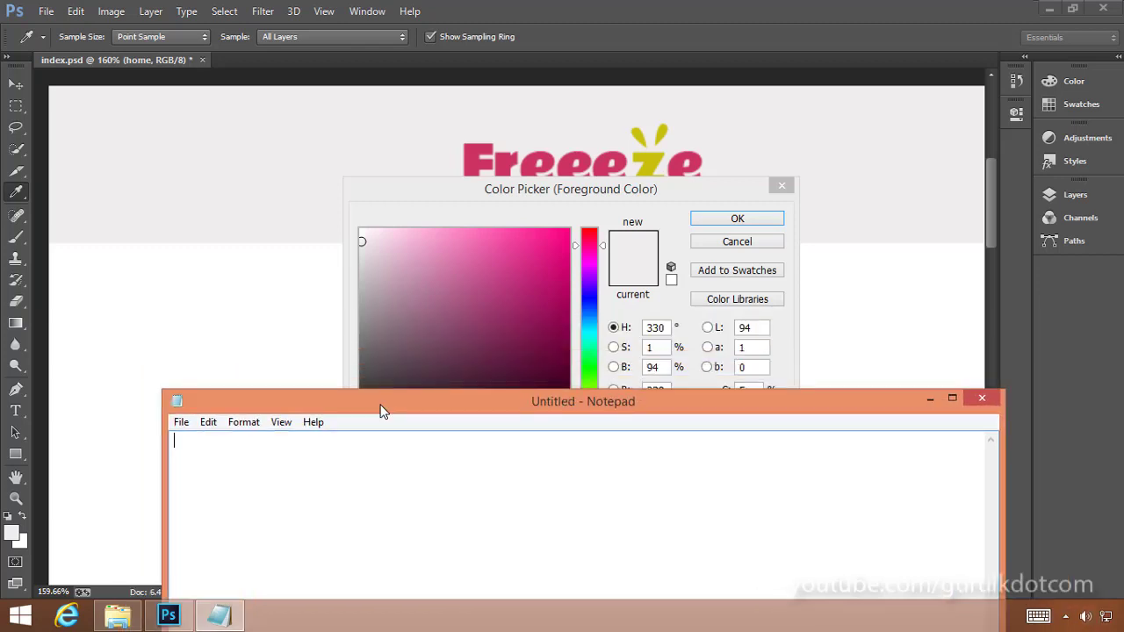
Write the heading HEADER in the notes with a dashed line beneath it.
text(HEADER )
text(------------------------------------)
text(--------)
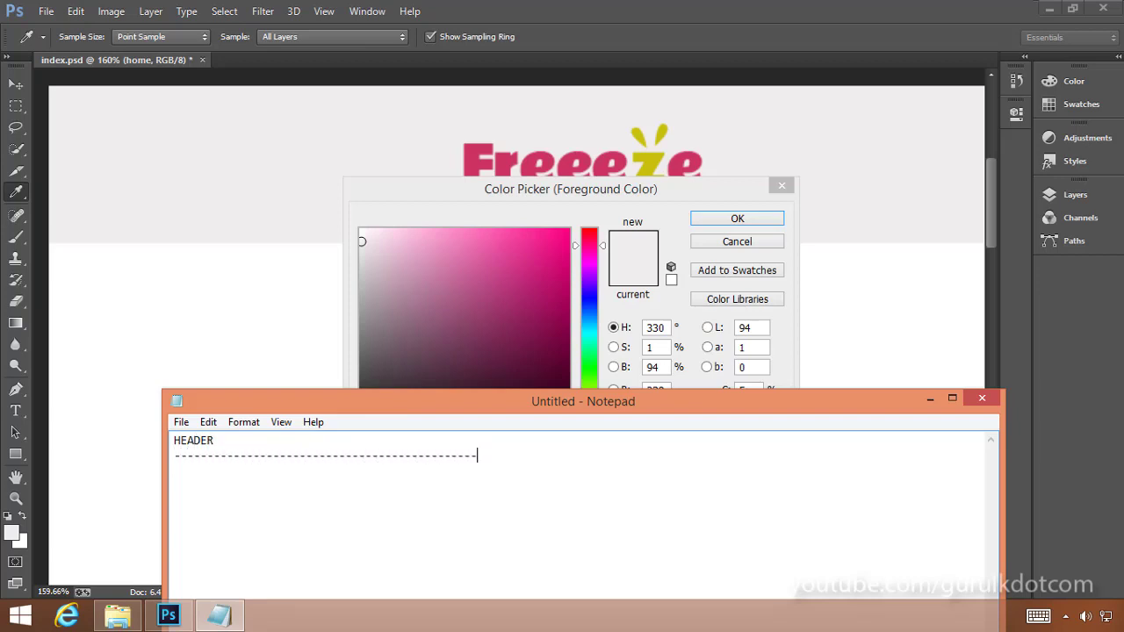
key(Return)
Add the note "background color (gray) : #" with the copied hex code, then return to Photoshop and accept the foreground color.
text(background color (gr)
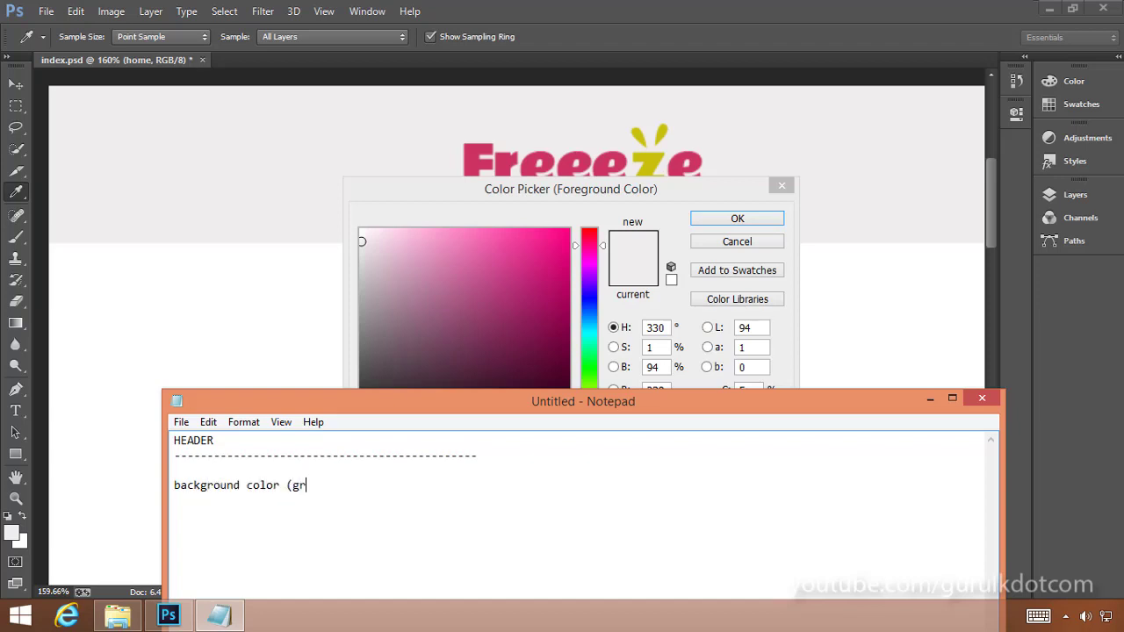
text(ay) : #)
key(ctrl+v)
click(930, 399)
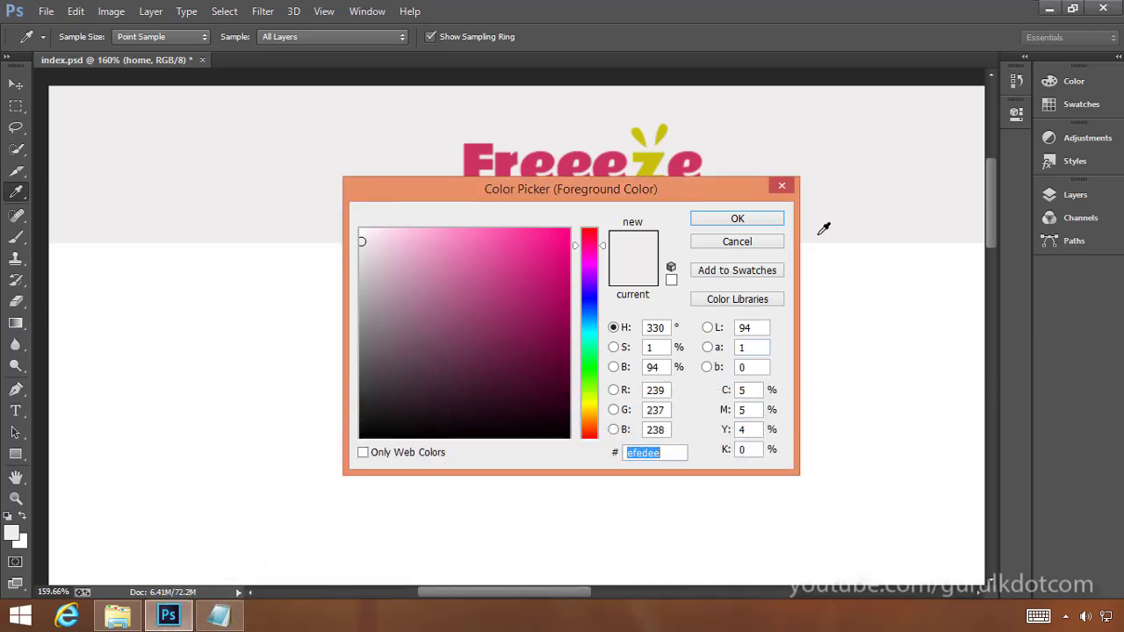
click(738, 219)
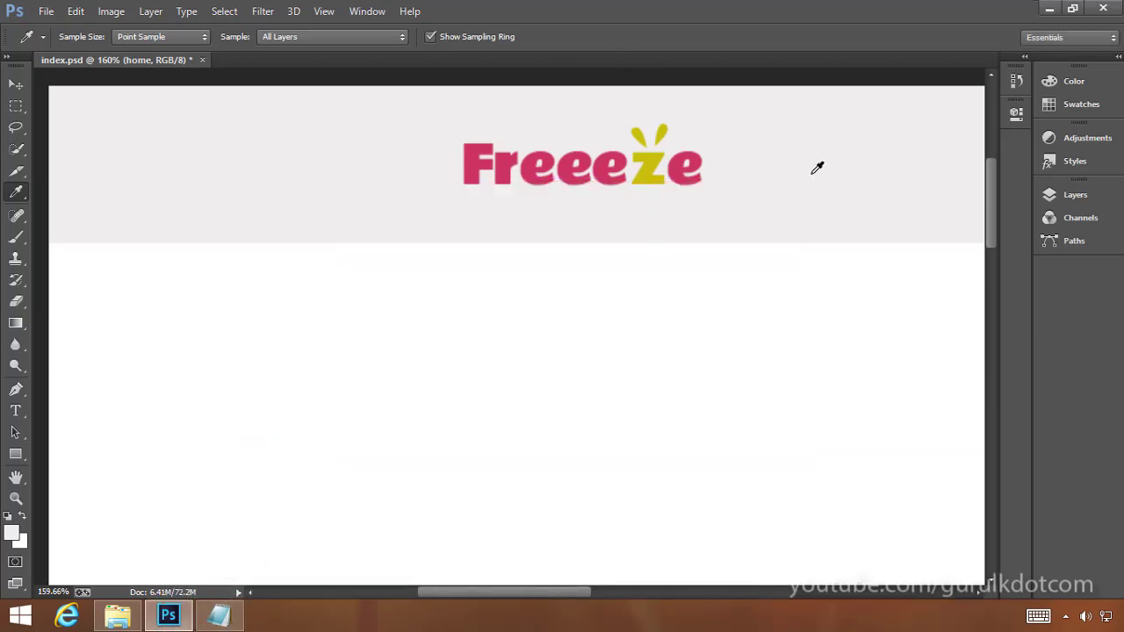
Sample the solid pink of the HOME link's letter E as the foreground color.
key(space)
drag(846, 158, 302, 153)
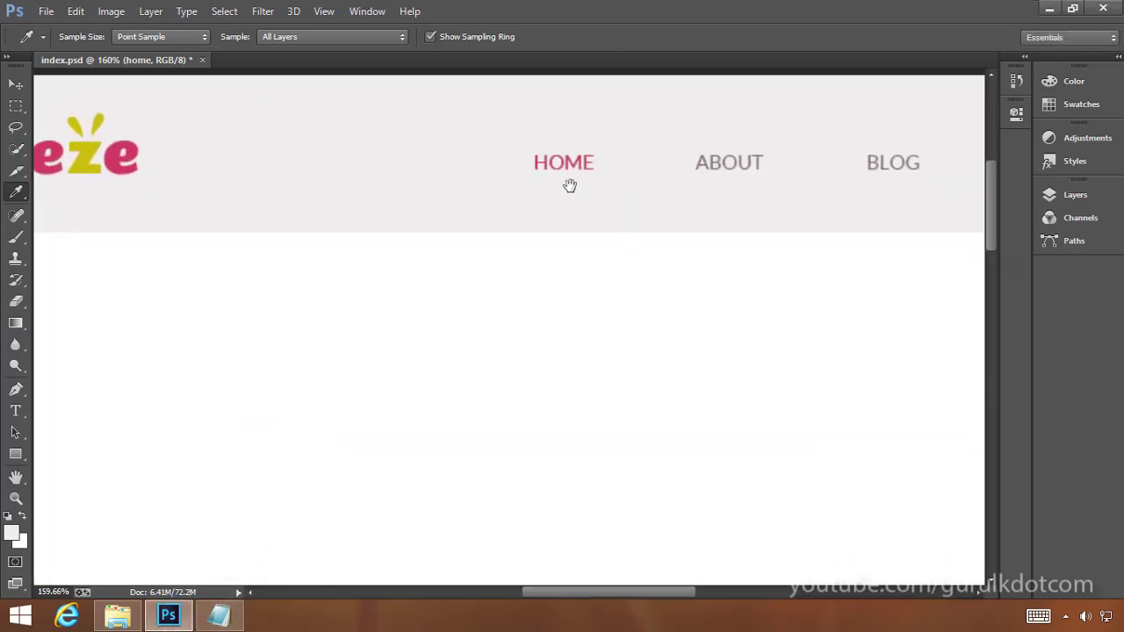
drag(570, 185, 453, 409)
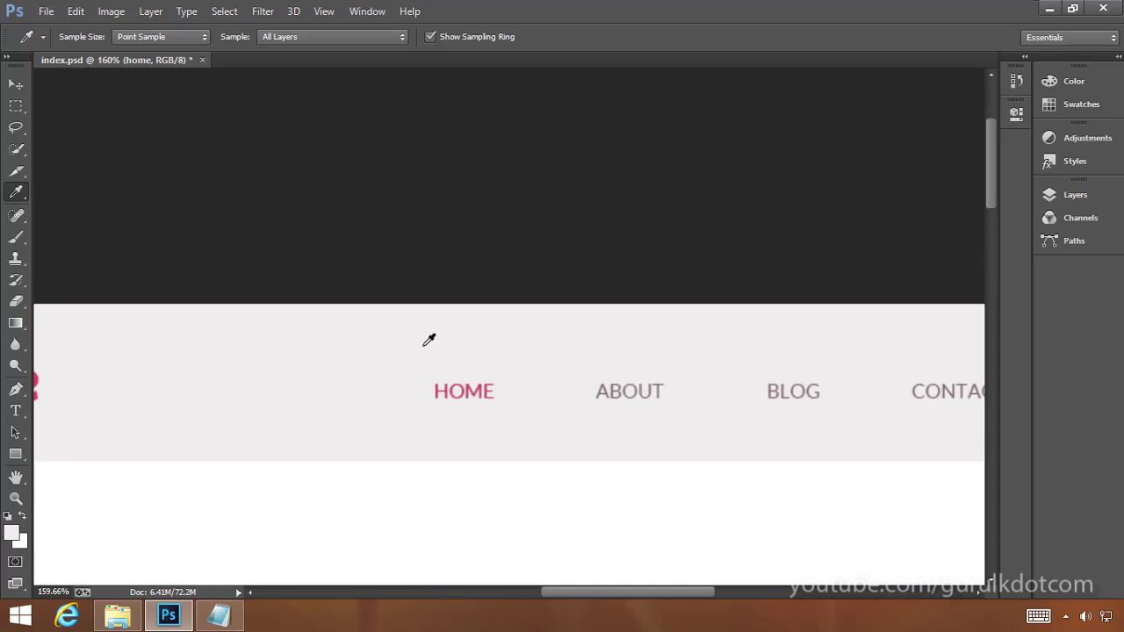
click(16, 498)
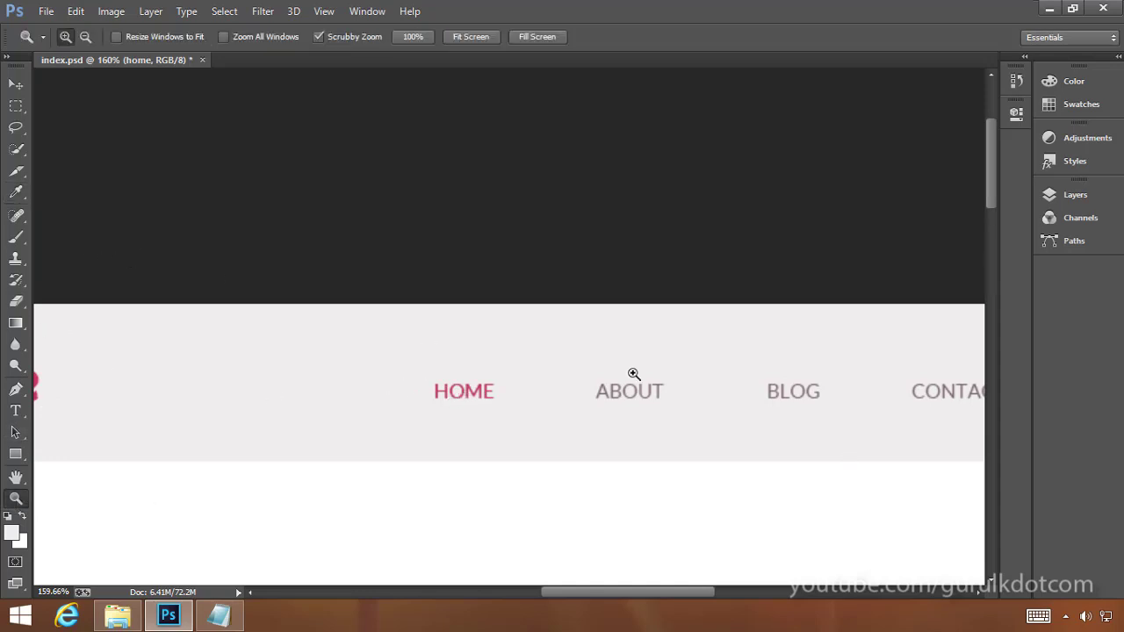
drag(451, 390, 647, 472)
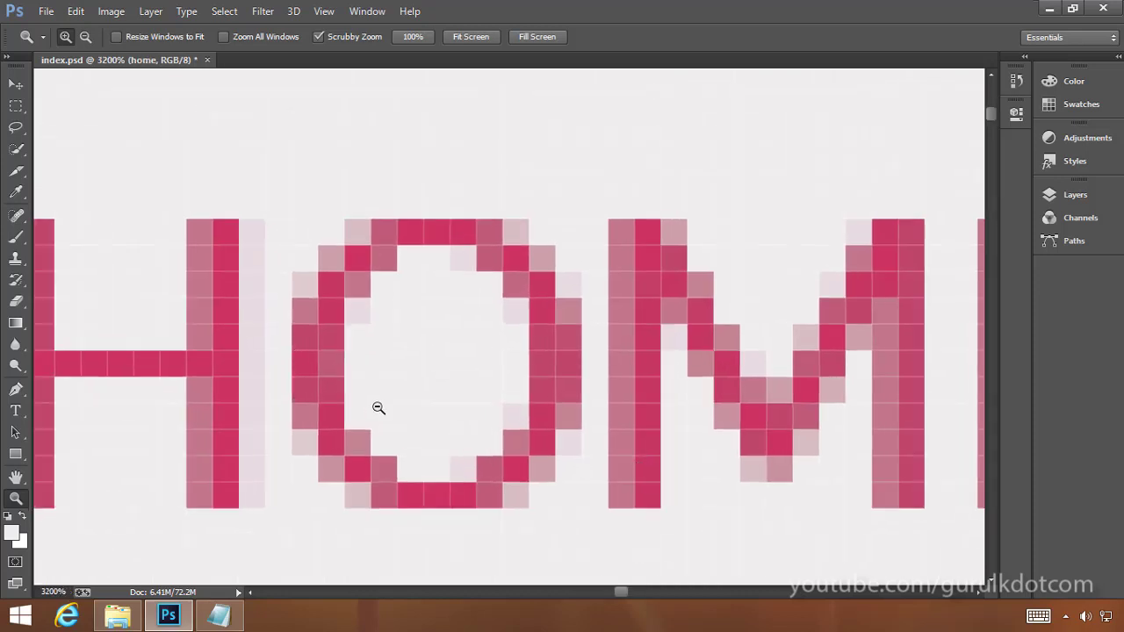
drag(379, 408, 435, 431)
drag(846, 495, 875, 491)
drag(742, 383, 360, 387)
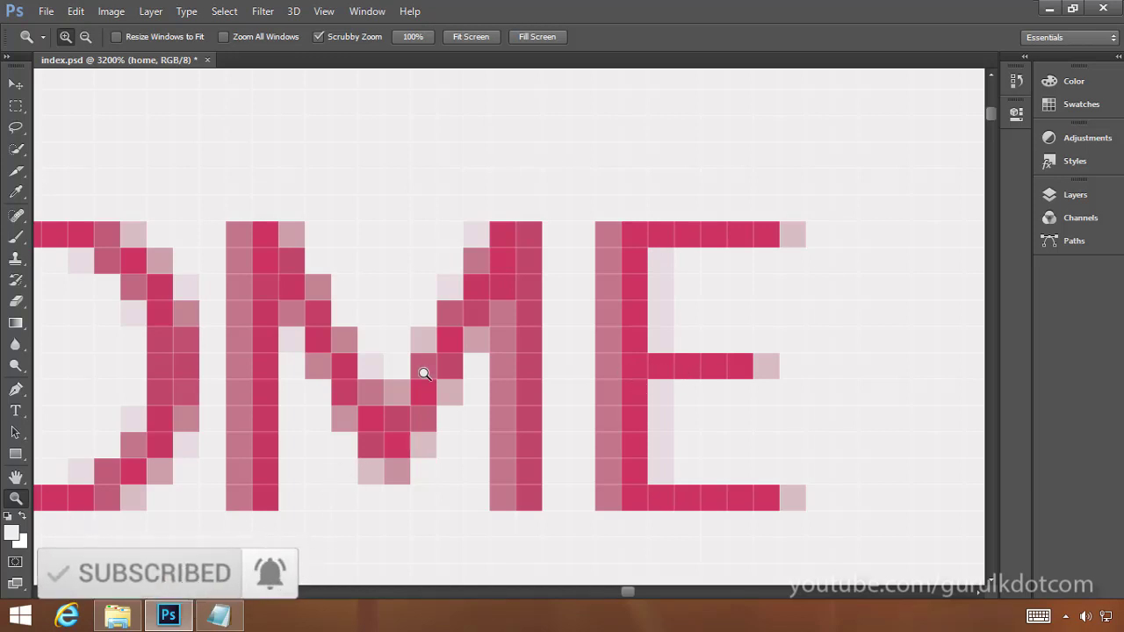
click(17, 193)
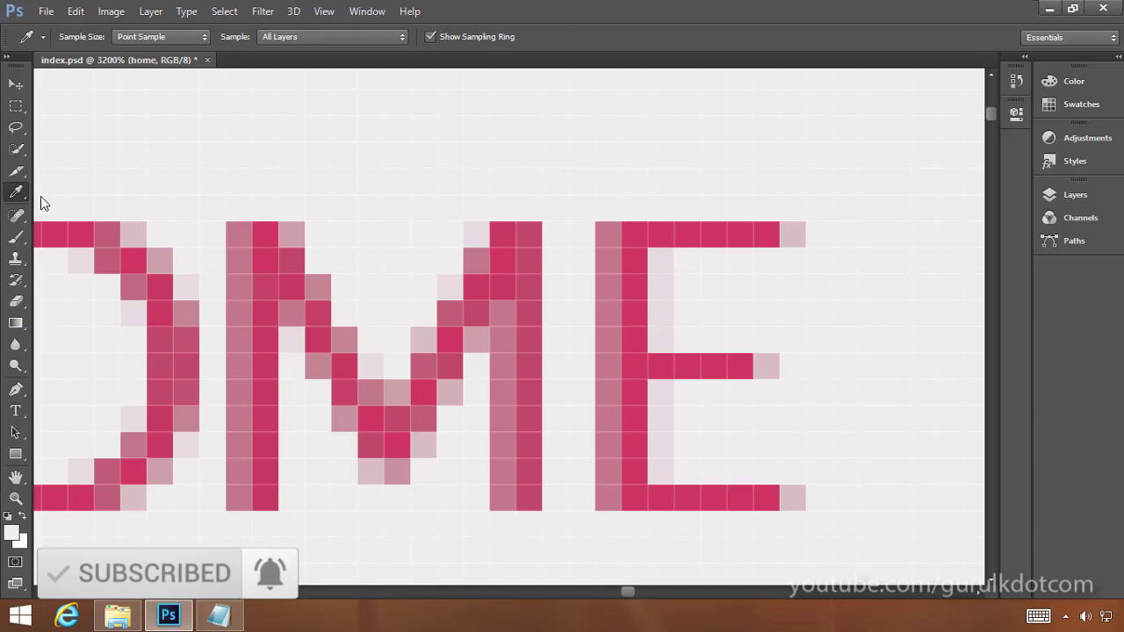
click(640, 379)
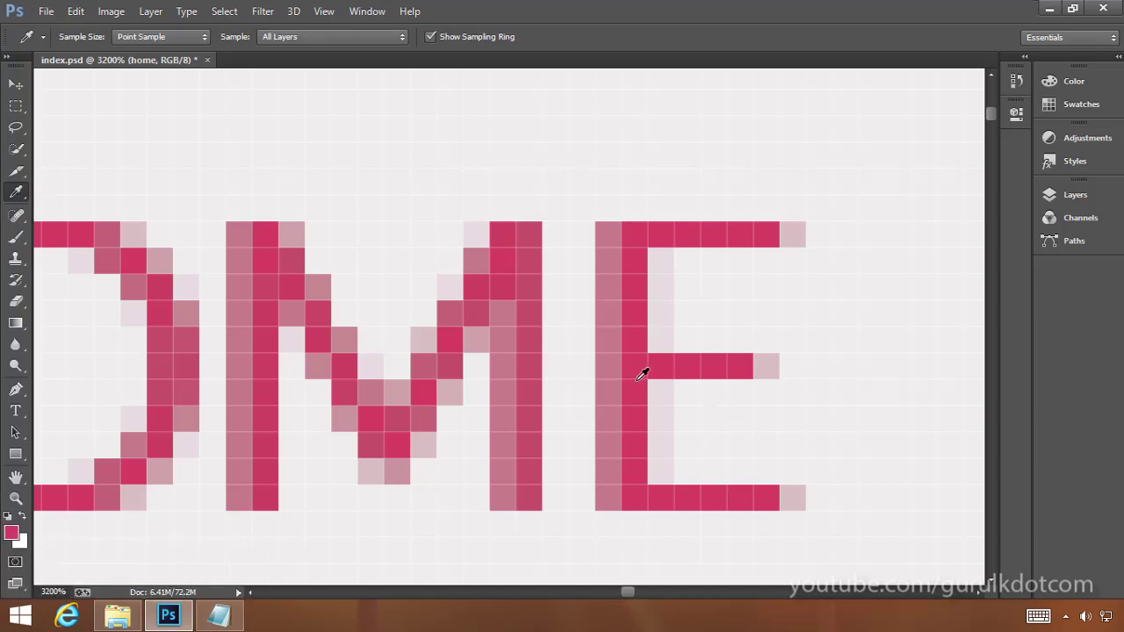
Copy the sampled pink's hex code from the foreground color picker and bring up the Notepad notes.
click(11, 534)
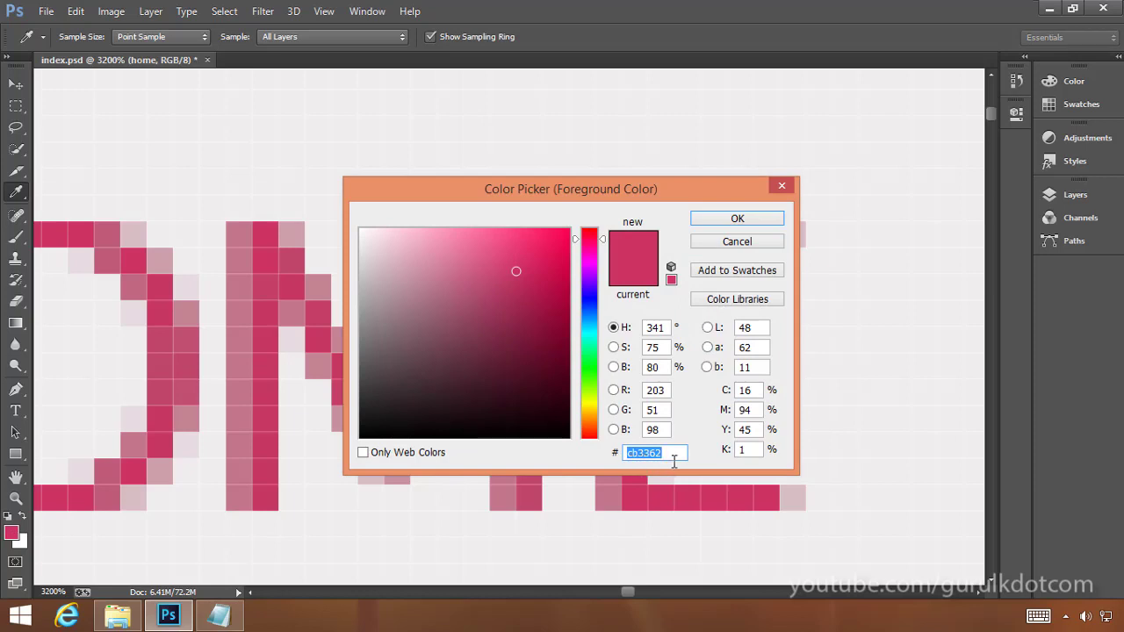
right_click(642, 454)
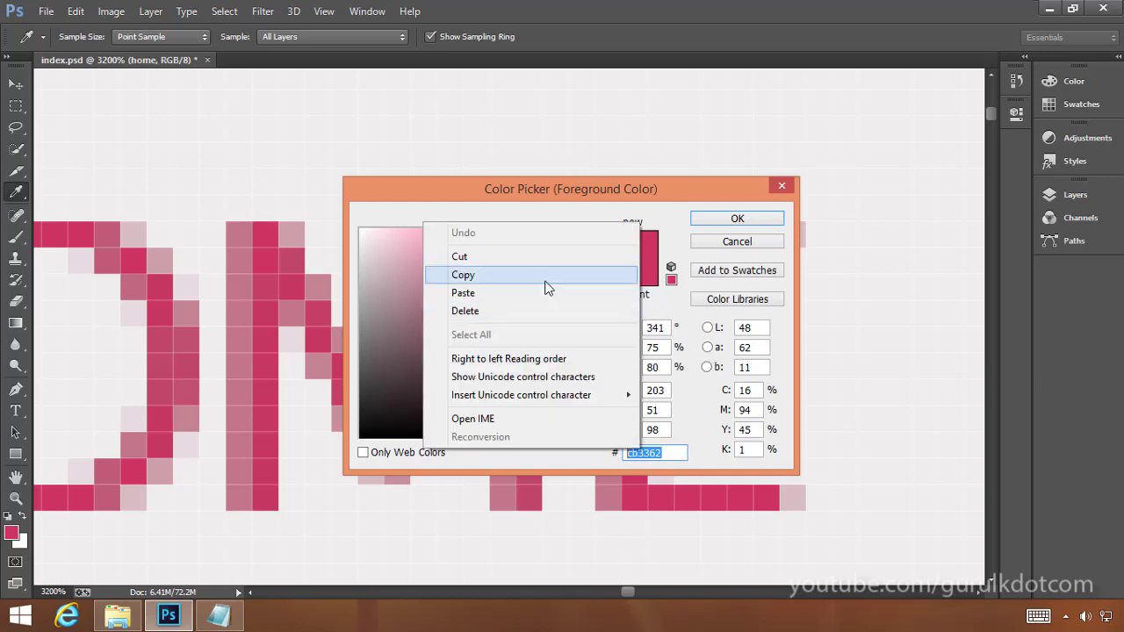
click(492, 275)
click(232, 620)
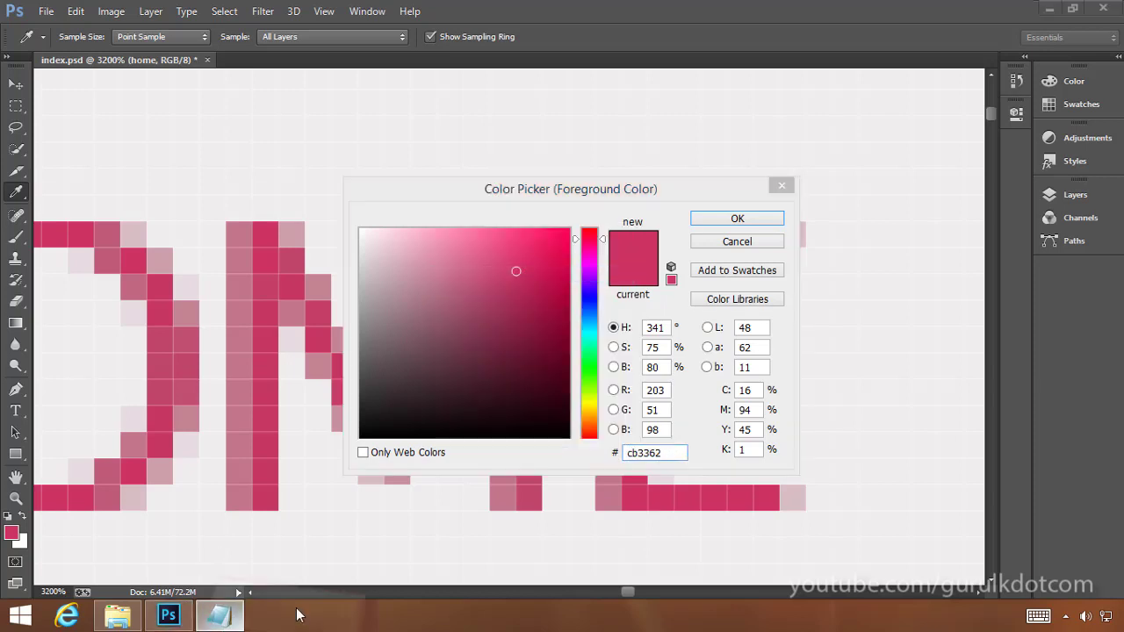
drag(329, 410, 295, 299)
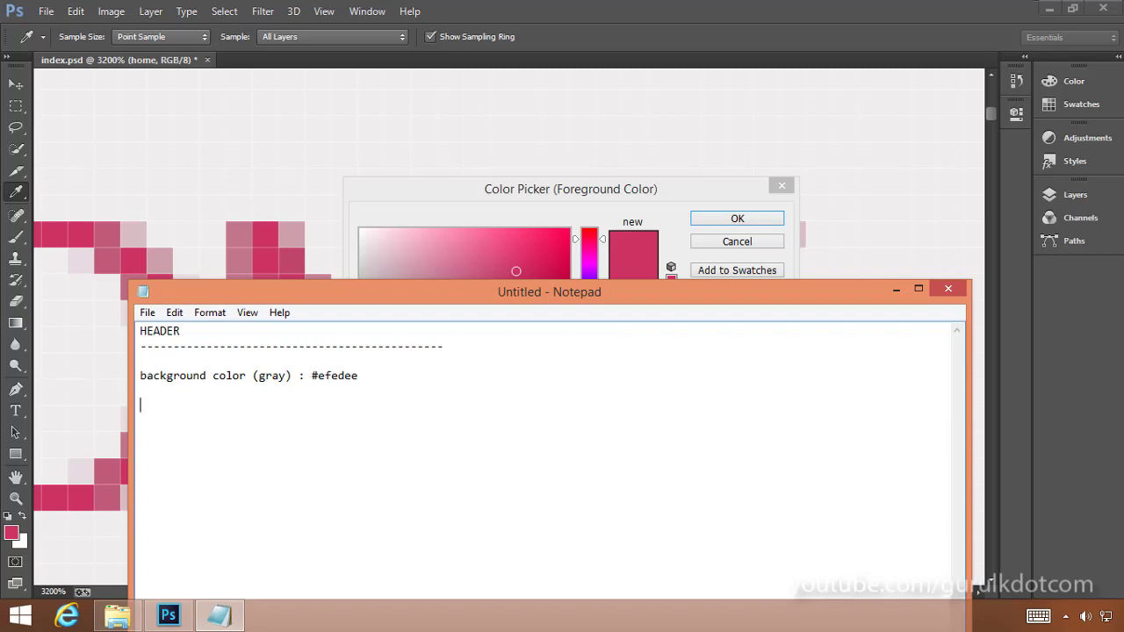
Add the note "navigation text color (pink) : #cb3362;" and the label "navigation text color (gray) :", then return to Photoshop and accept the color.
text(navigation text color (pink) : #)
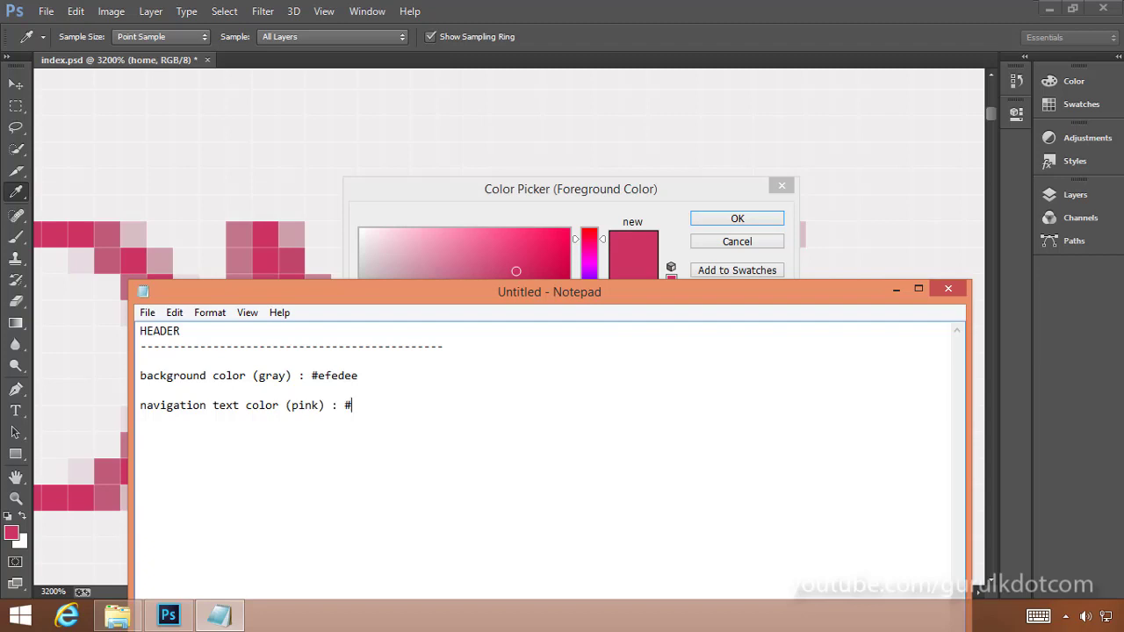
key(ctrl+v)
text(tion)
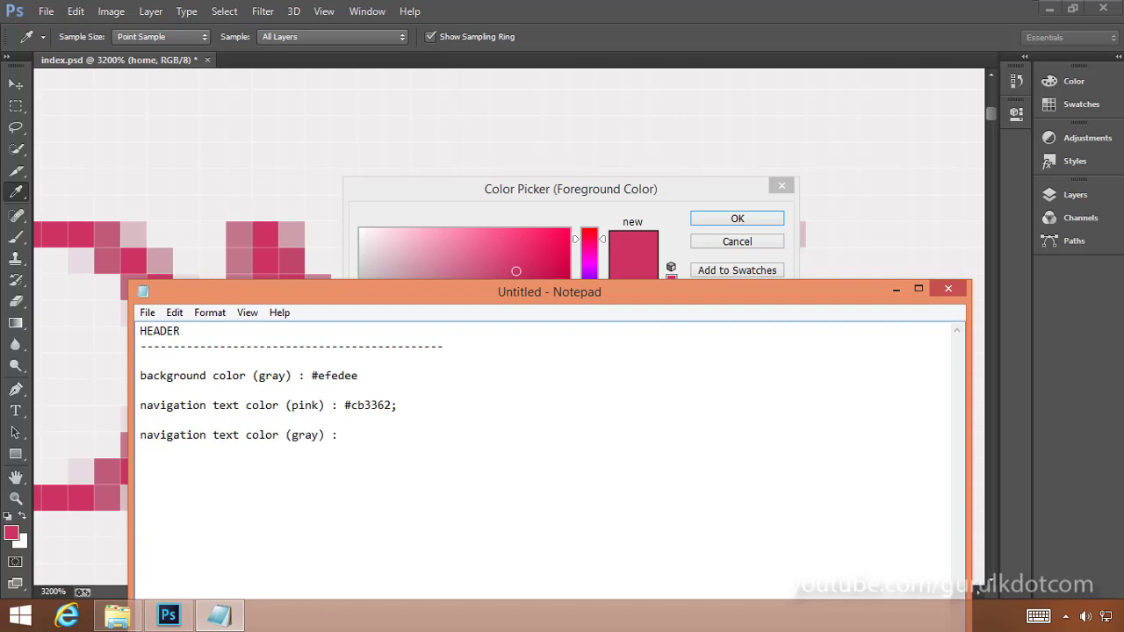
click(896, 290)
click(738, 219)
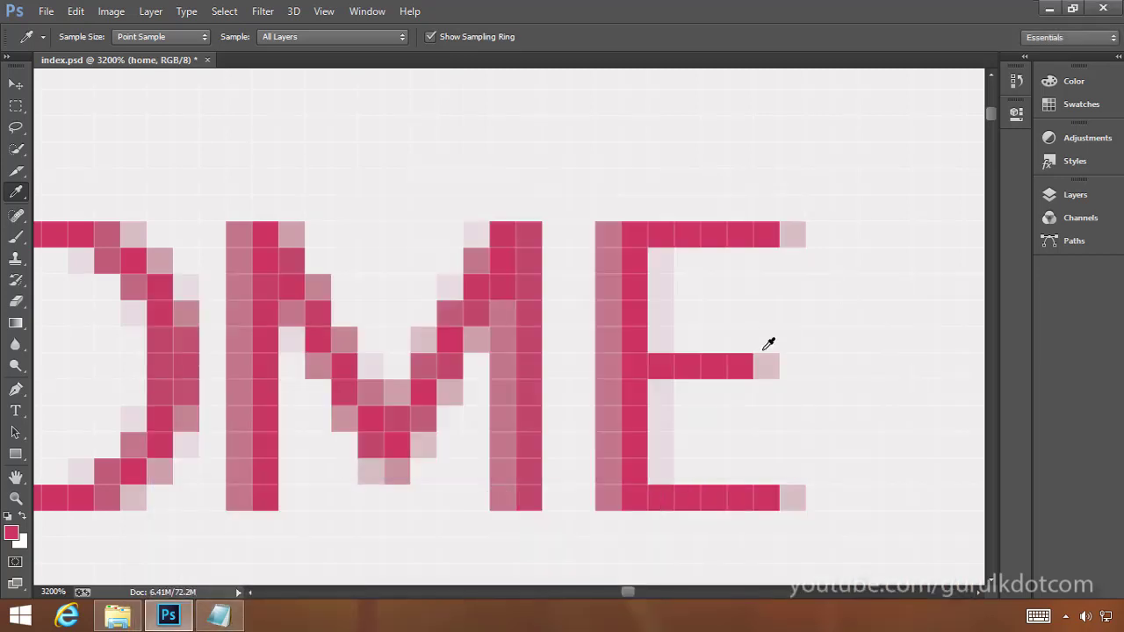
Sample the solid gray of the ABOUT link's letter B as the foreground color and copy its hex code.
drag(822, 336, 605, 379)
drag(530, 360, 220, 315)
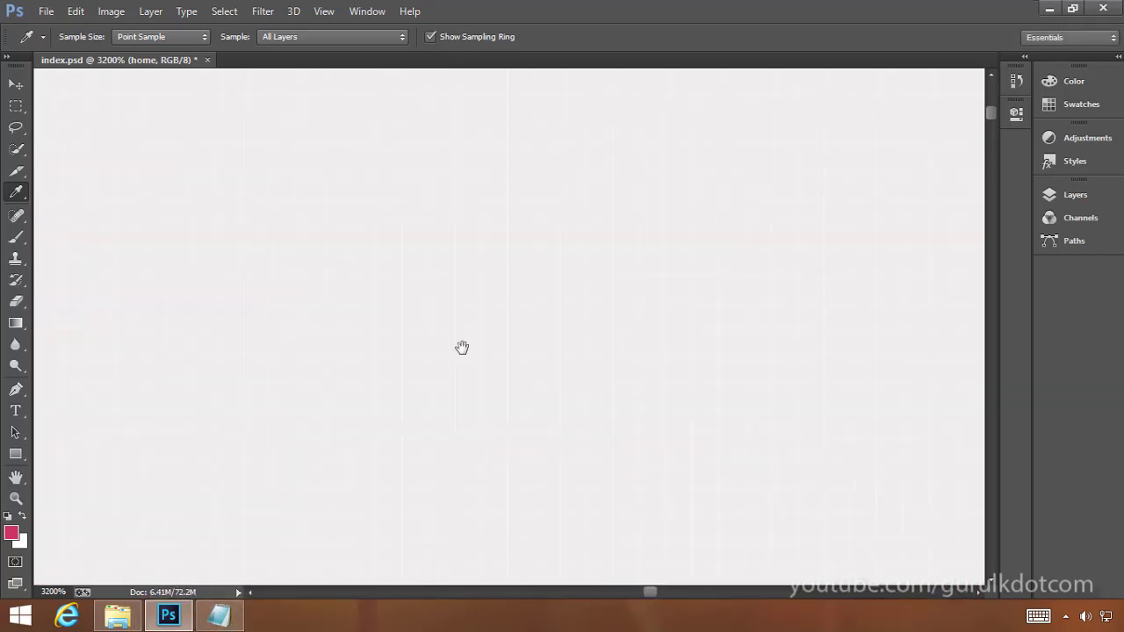
drag(462, 348, 381, 373)
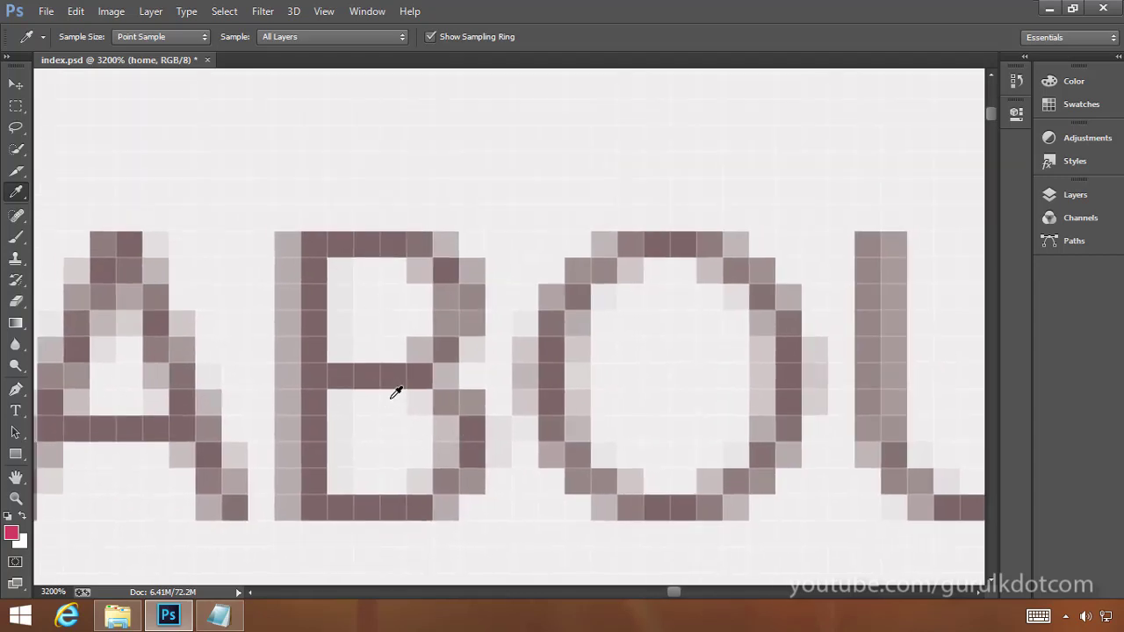
click(12, 533)
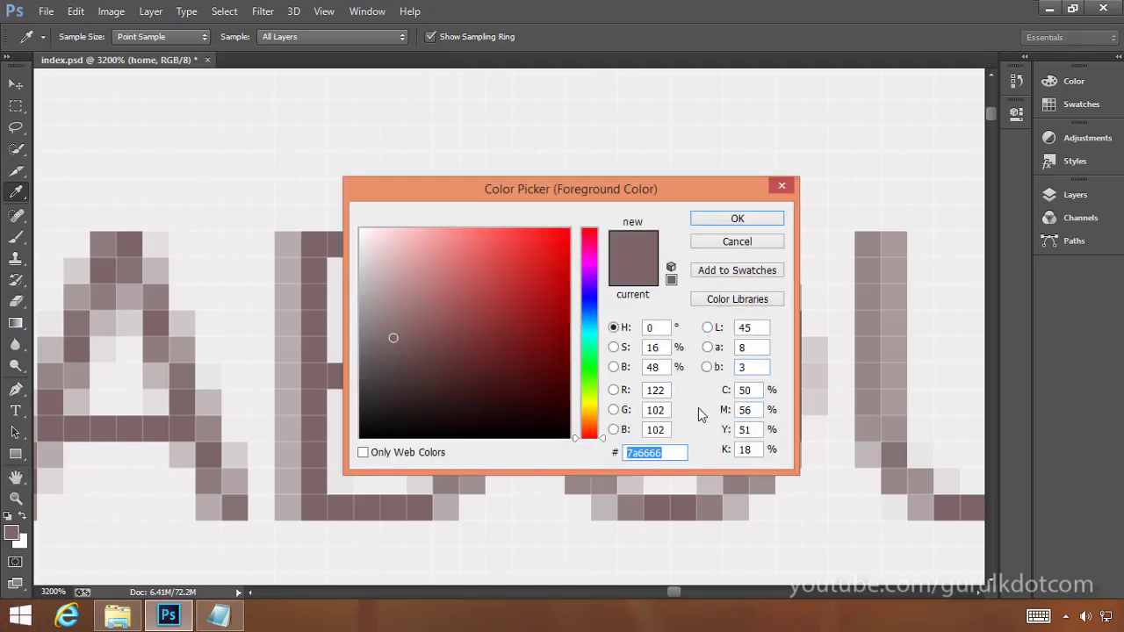
click(671, 460)
double_click(670, 460)
right_click(640, 455)
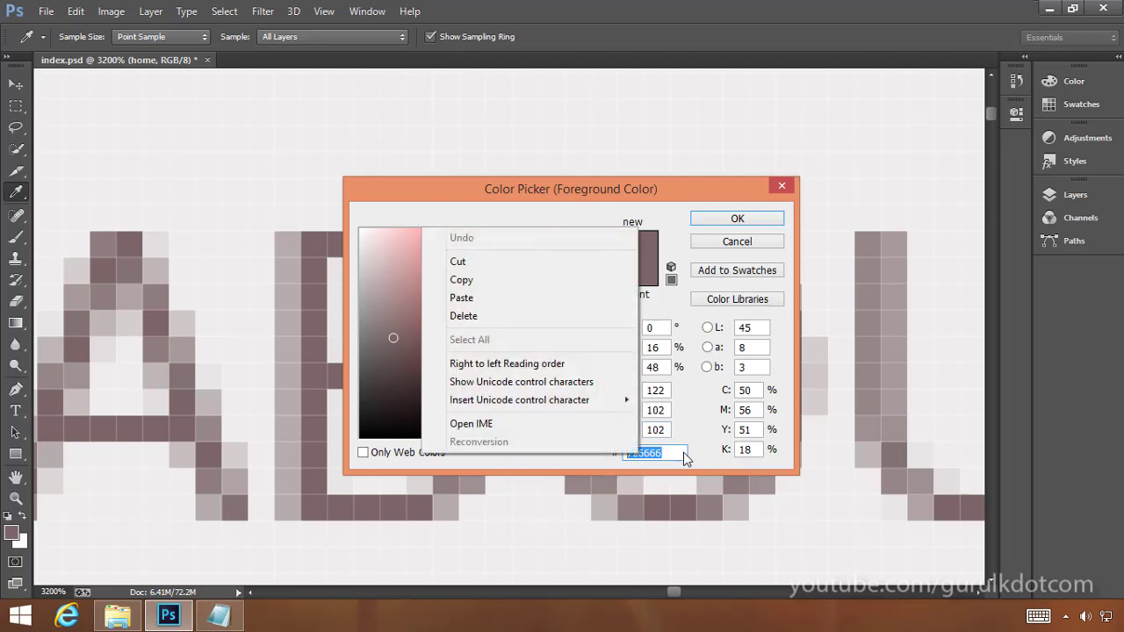
click(468, 281)
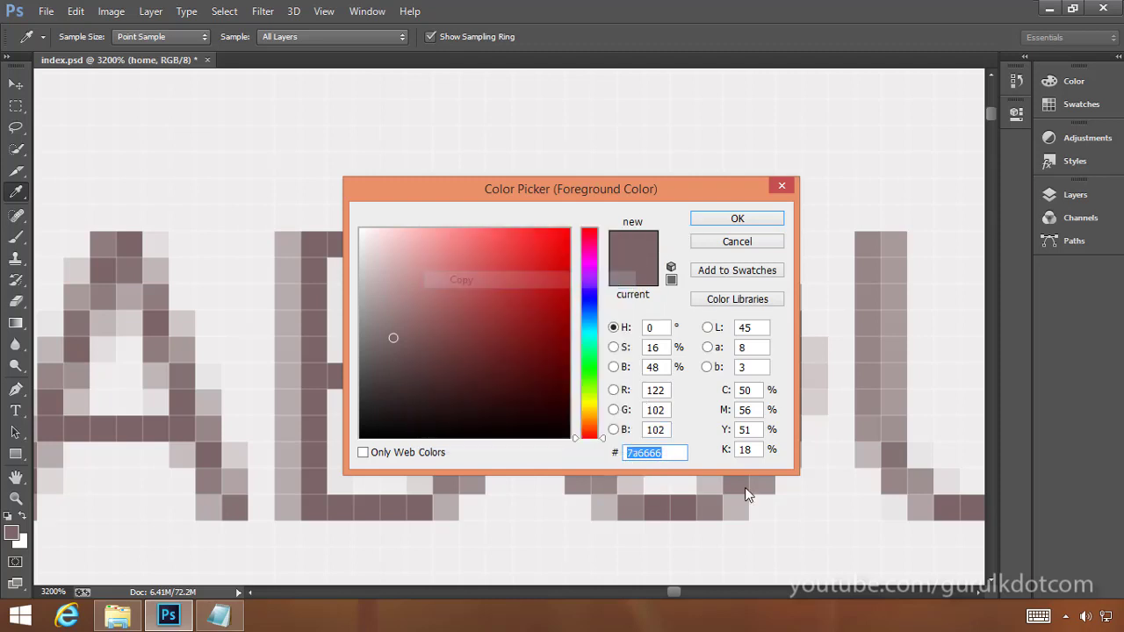
Complete the gray navigation text note in Notepad with #7a6666, then accept the foreground color in Photoshop.
click(219, 615)
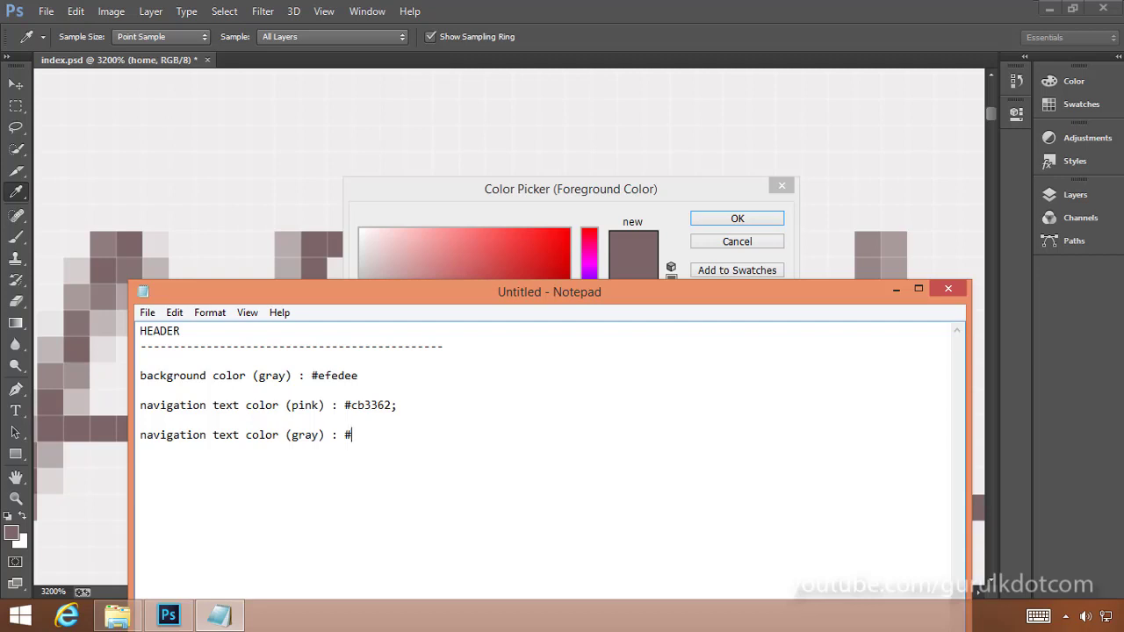
key(ctrl+v)
click(755, 223)
click(750, 221)
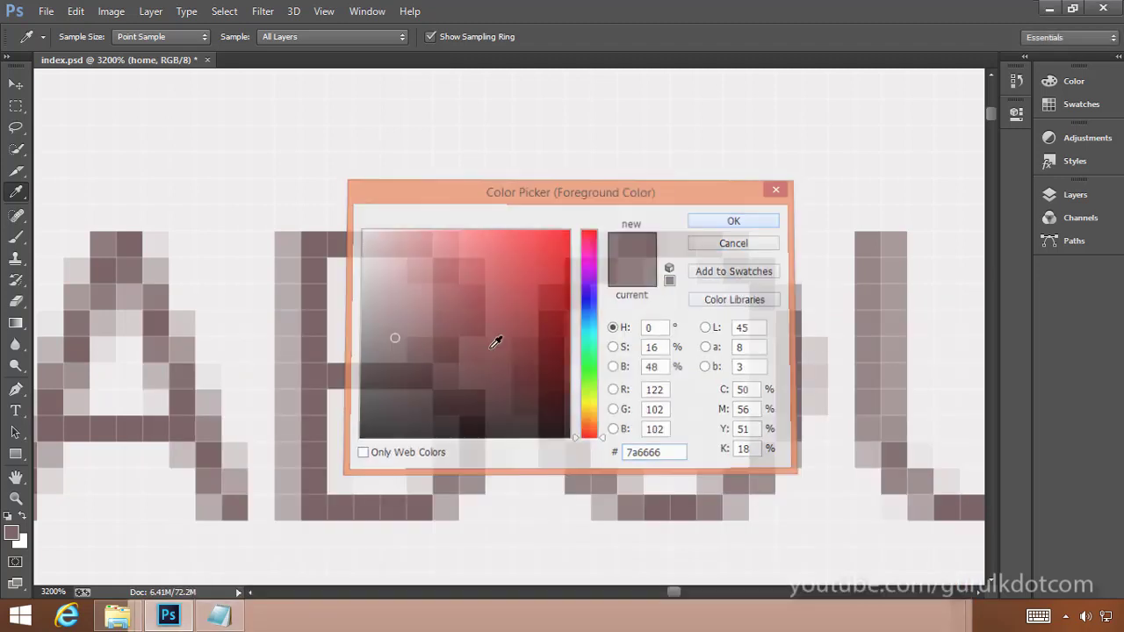
Sample the pink of the letter F in the Freeeze logo as the foreground color.
key(z)
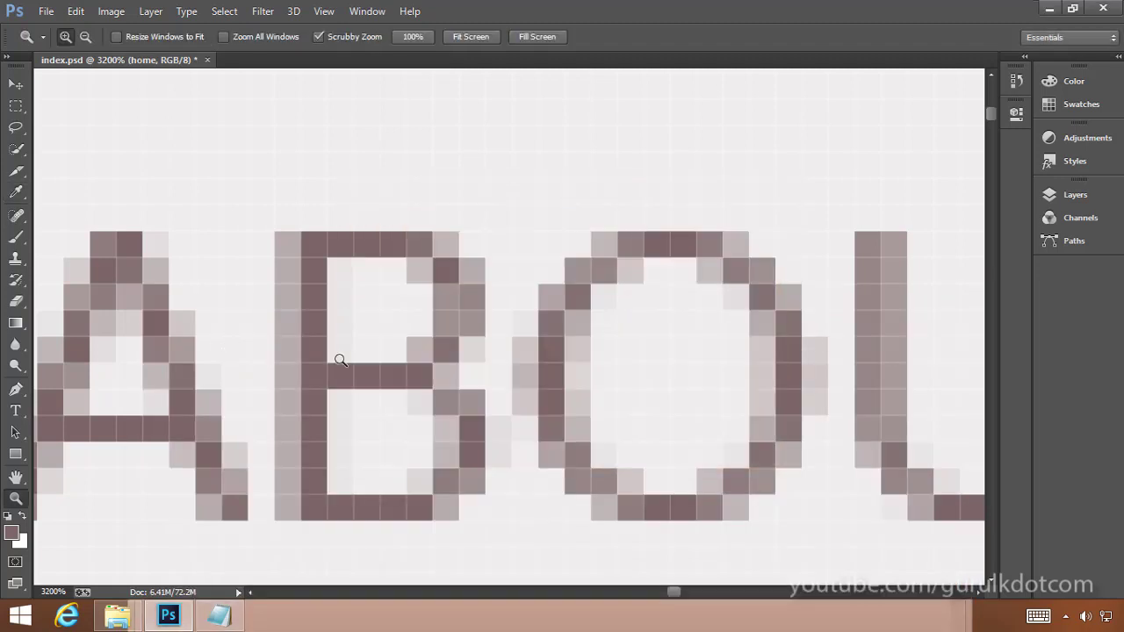
drag(344, 371, 173, 291)
drag(75, 379, 432, 427)
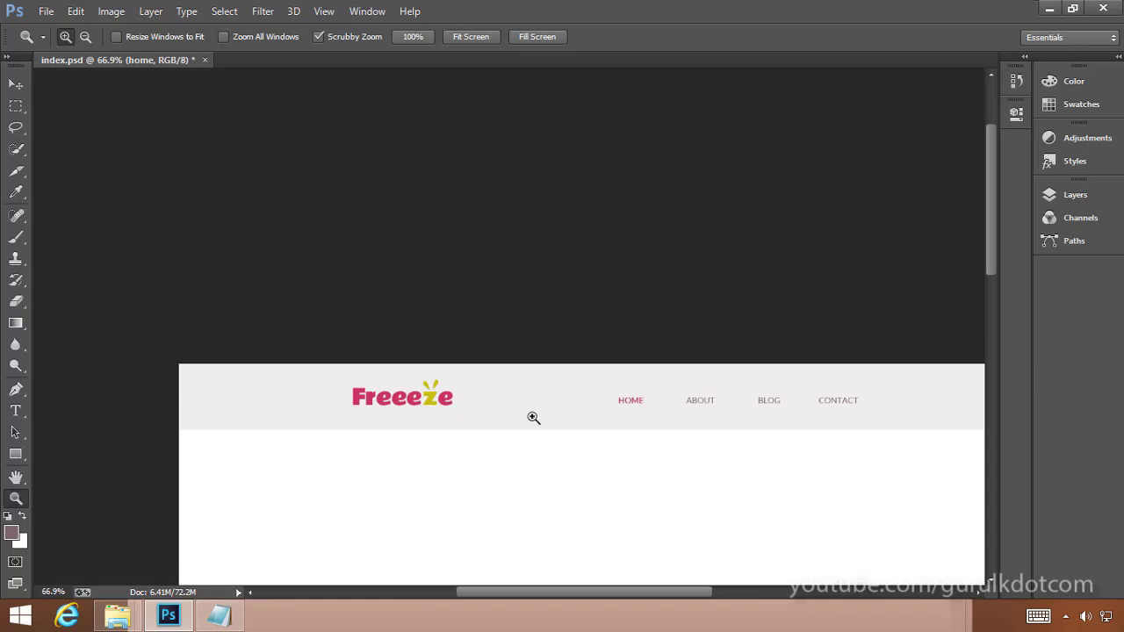
drag(375, 411, 494, 460)
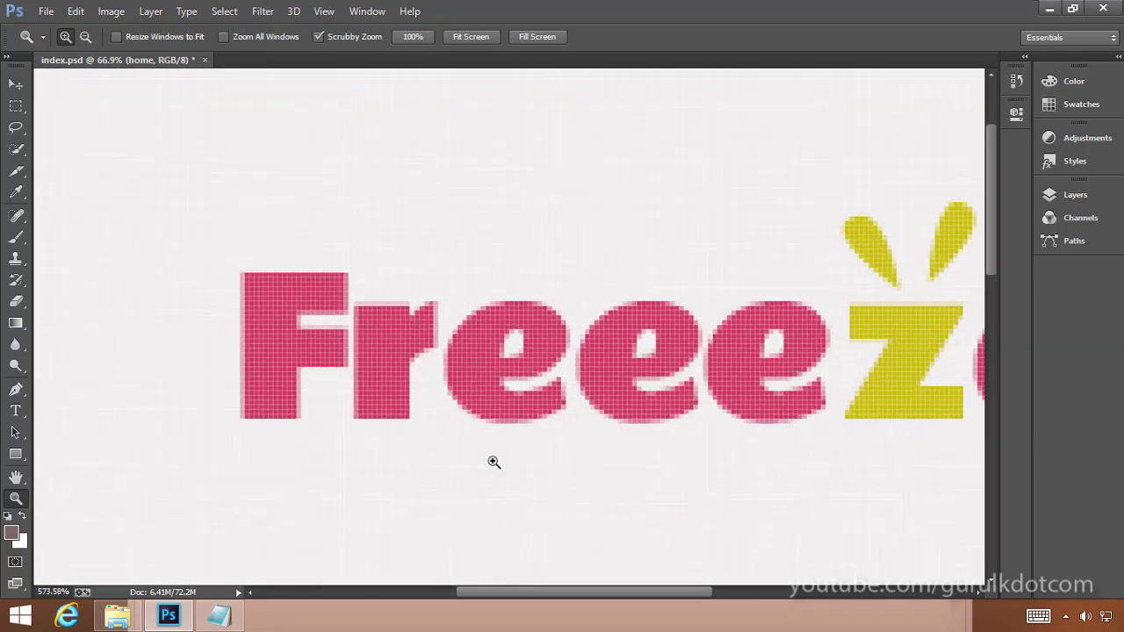
drag(653, 384, 489, 408)
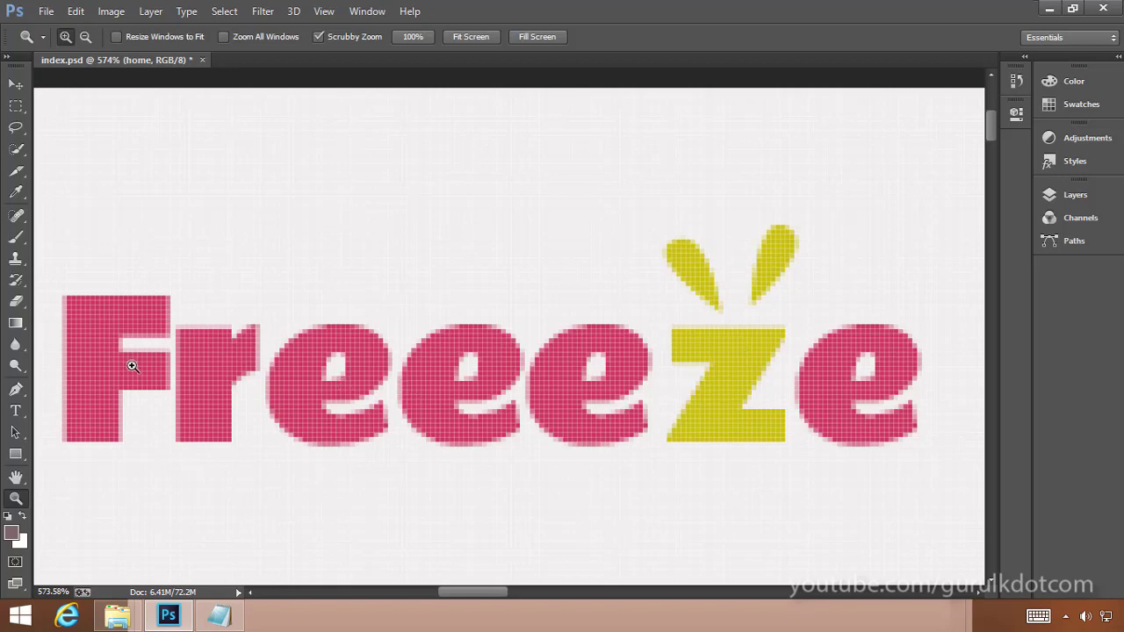
click(17, 194)
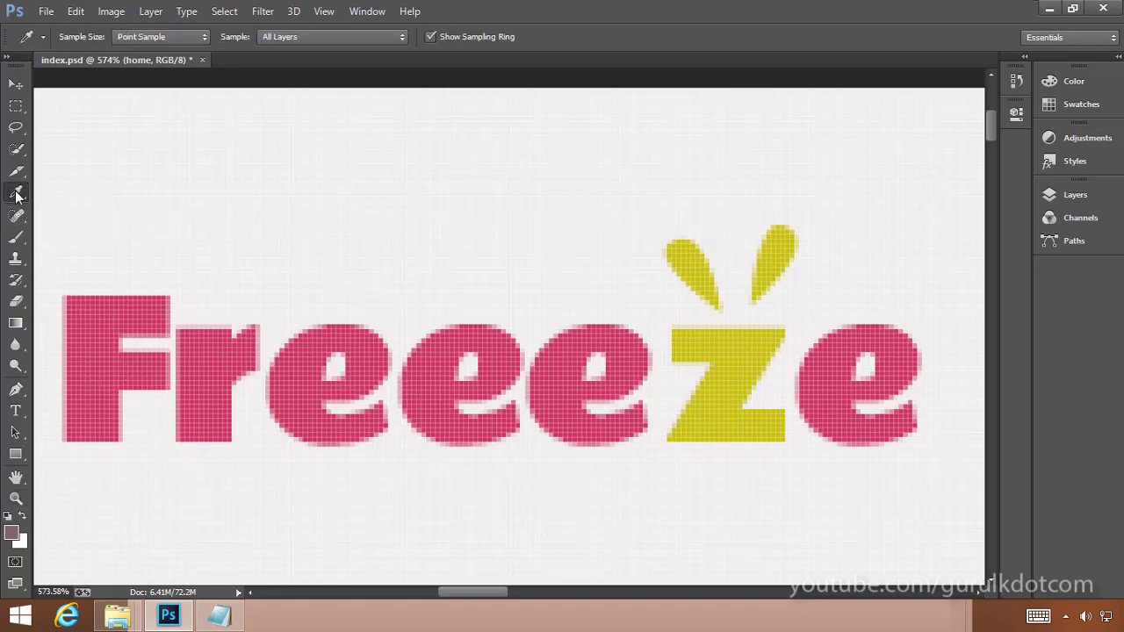
click(104, 354)
Copy the logo pink's hex code from the foreground color picker.
click(12, 533)
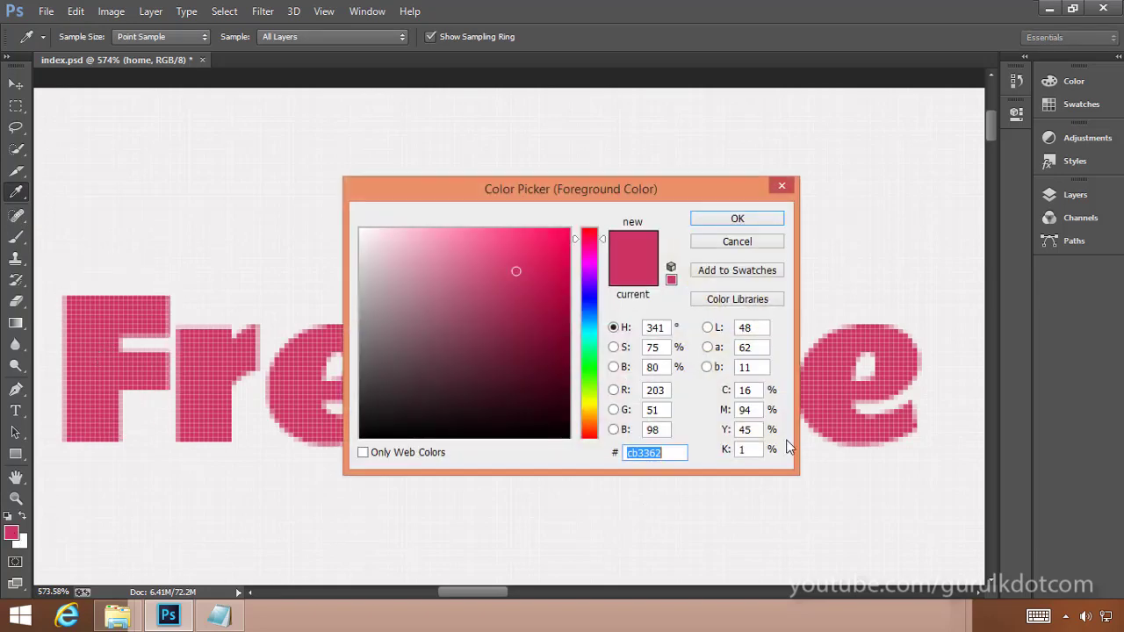
click(670, 462)
double_click(681, 460)
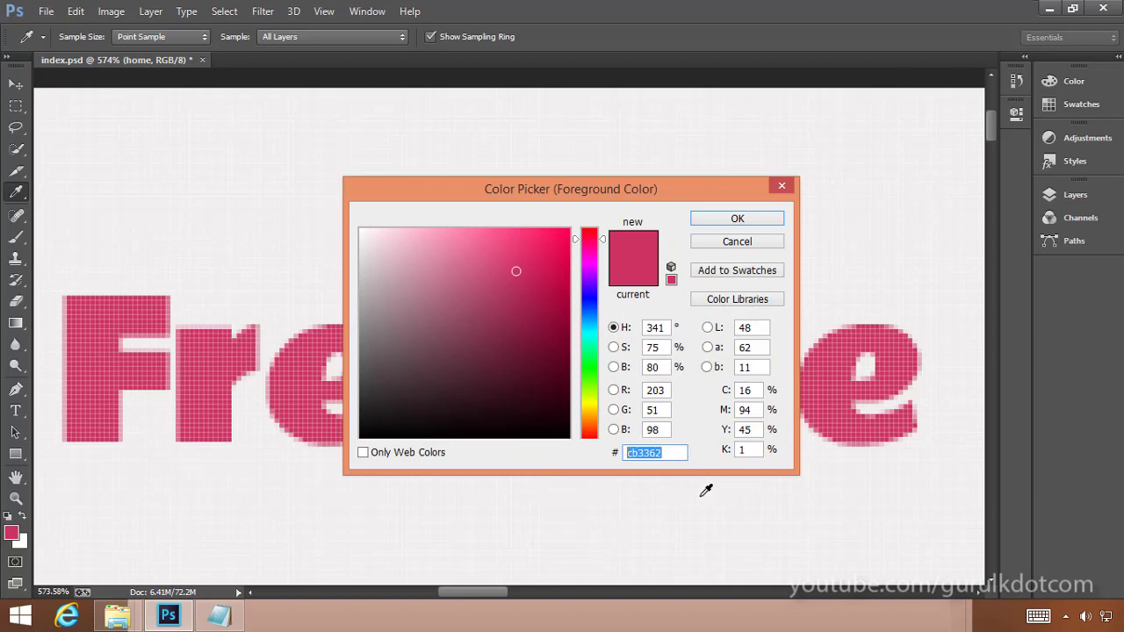
right_click(648, 458)
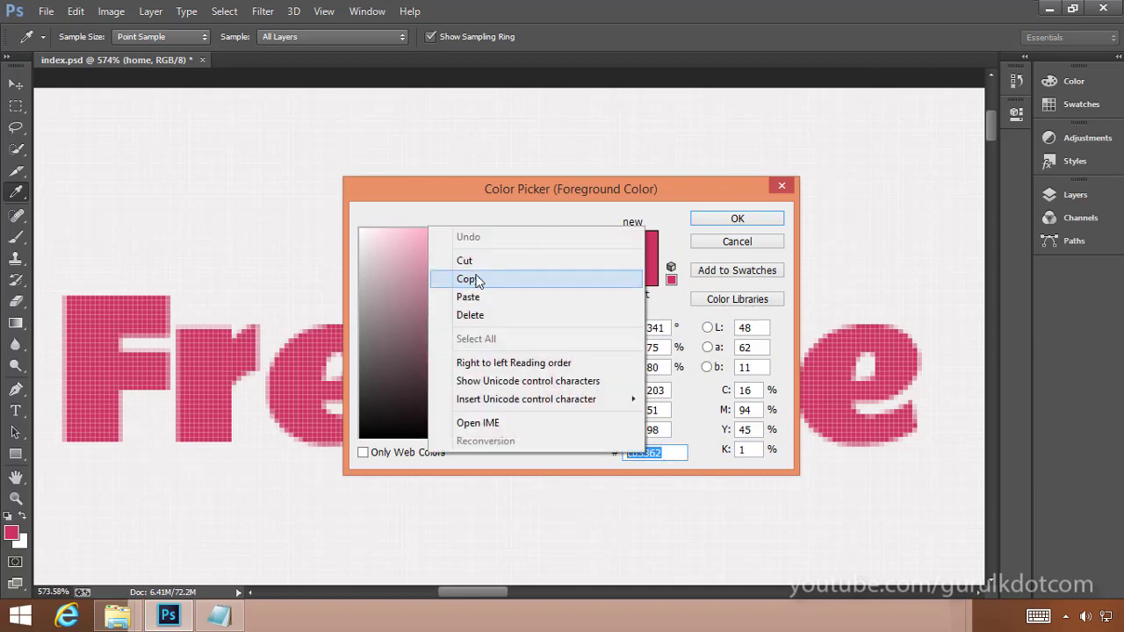
click(468, 279)
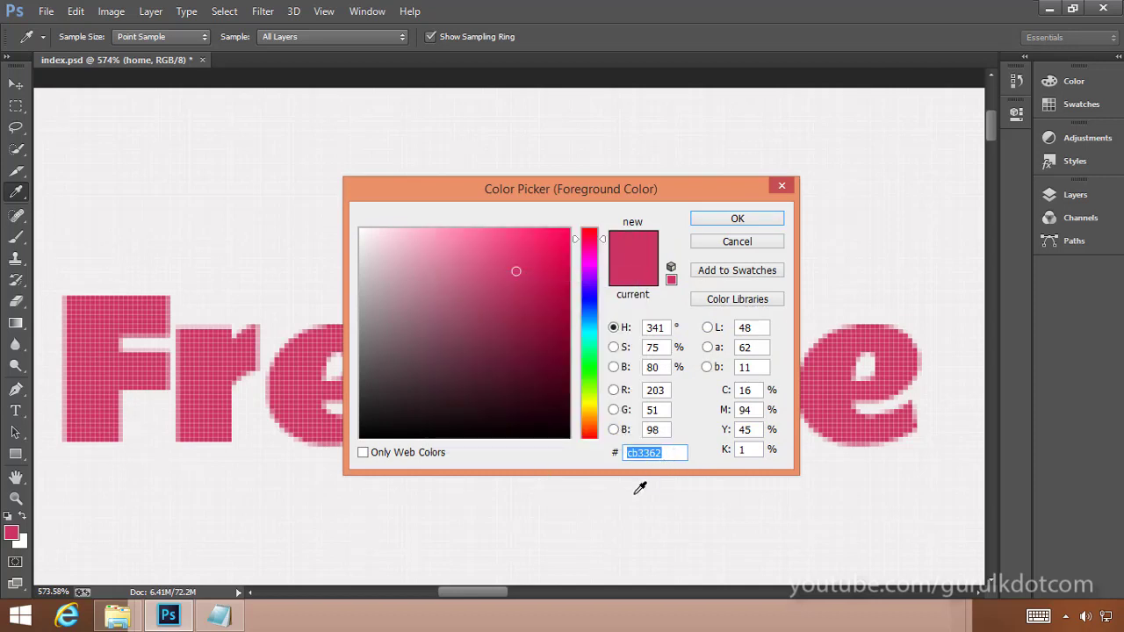
Add the note "logo text color (pink) : #cb3362" in Notepad and remove the semicolon after the pink navigation code.
click(219, 616)
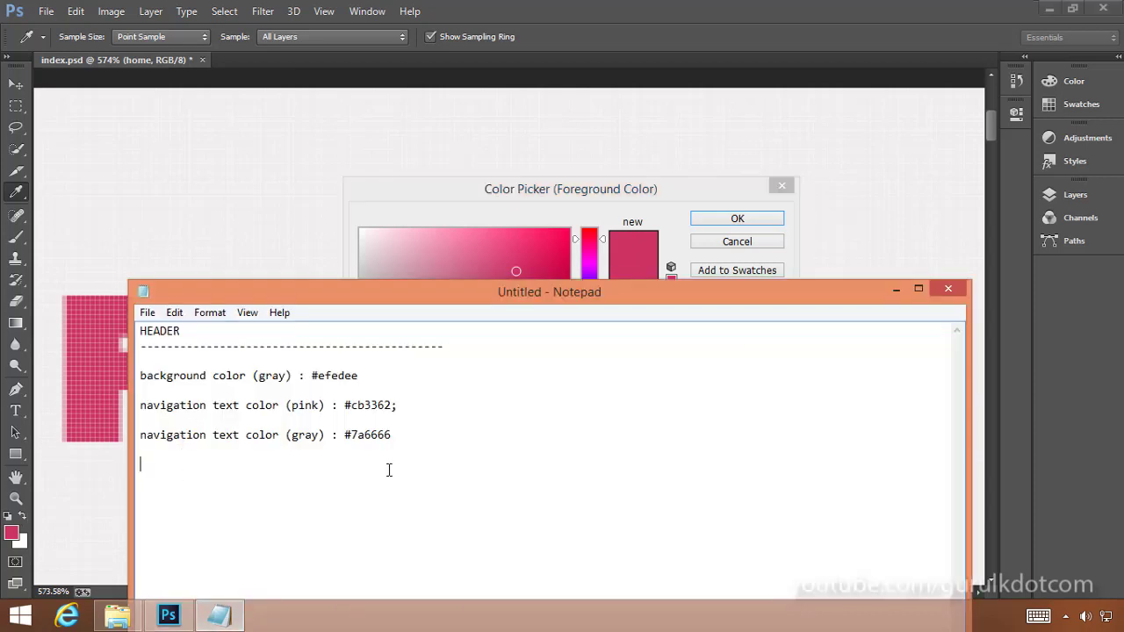
text(logo text color (pink)
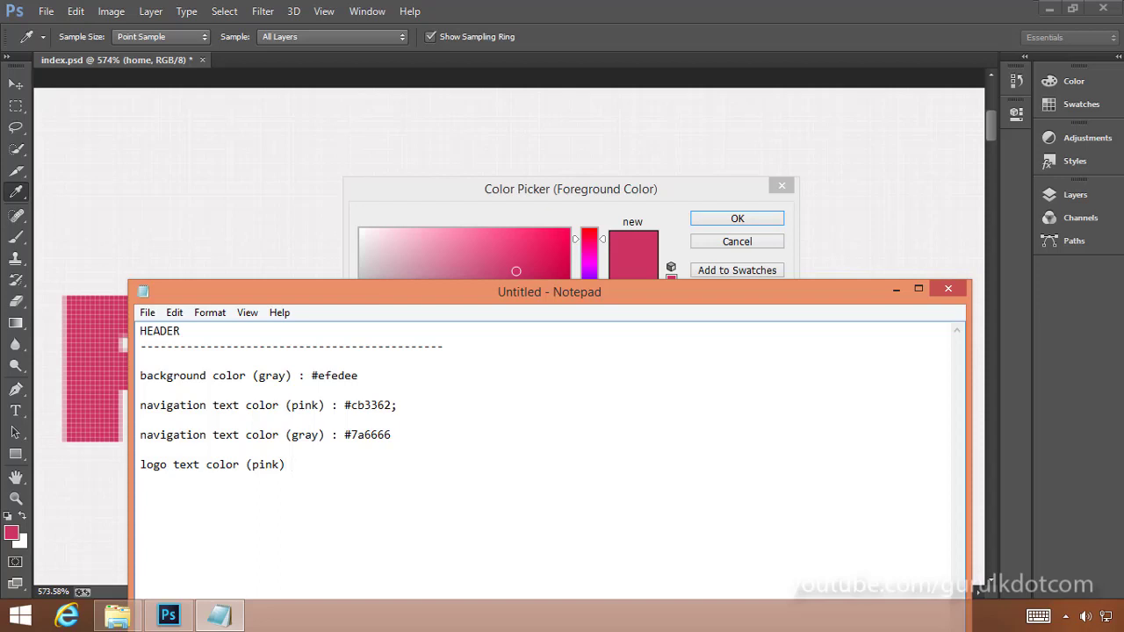
text() : #)
key(ctrl+v)
Add the label "logo text color (green) :" on a new notes line, then return to Photoshop and accept the foreground color.
click(145, 509)
text(logo text co)
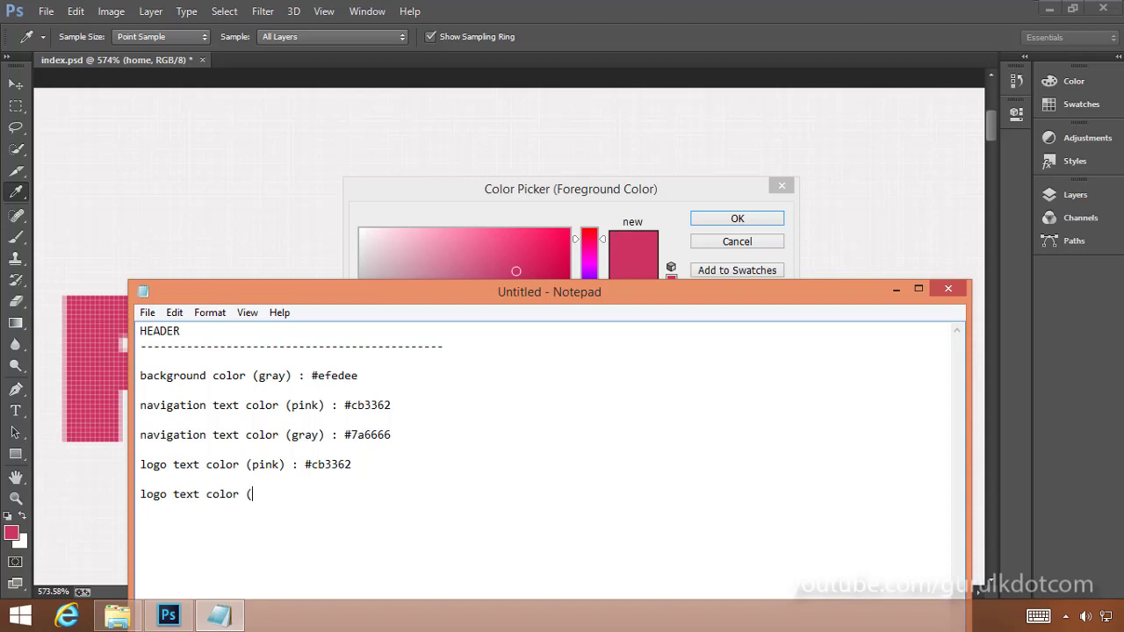
text(lor (green) :)
click(595, 188)
click(738, 217)
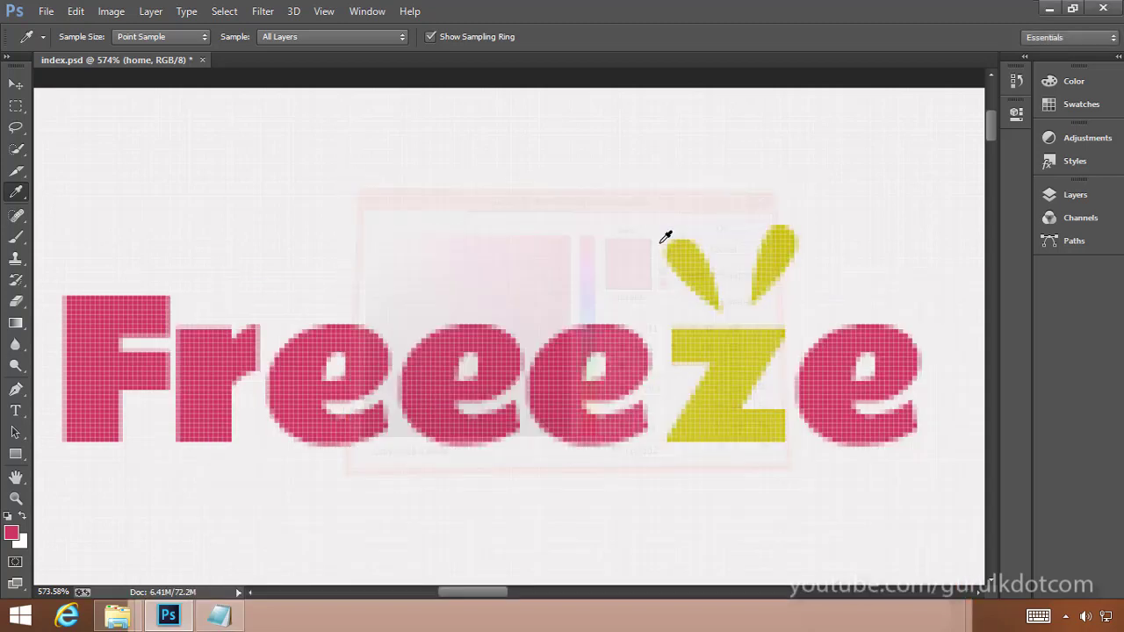
Sample the green of the logo's letter z as the foreground color and copy its hex code.
click(740, 354)
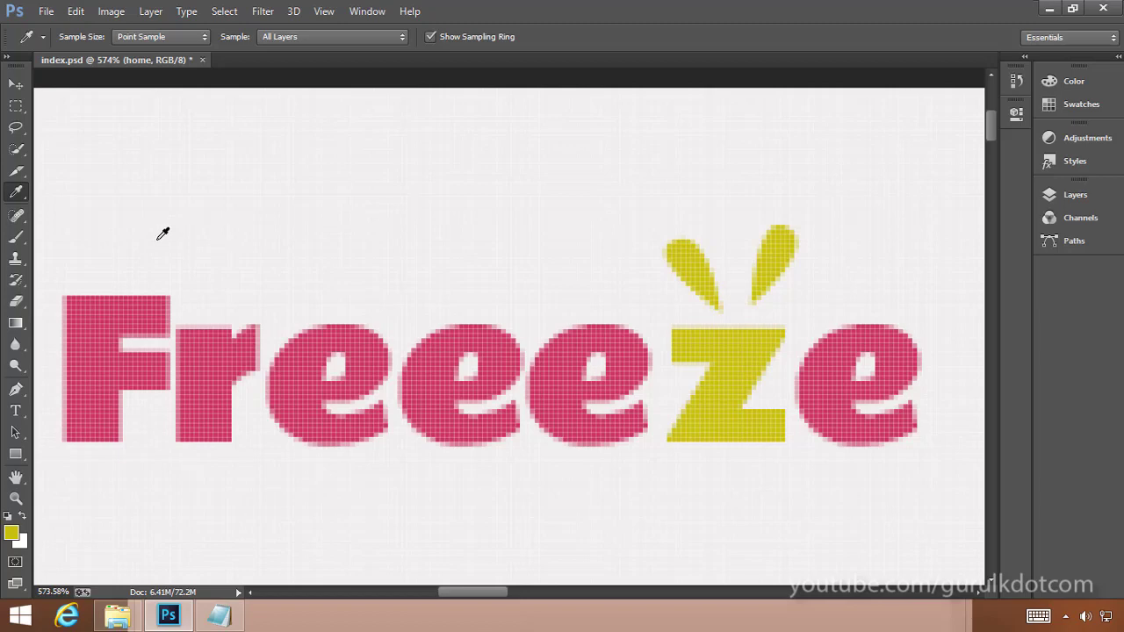
click(12, 532)
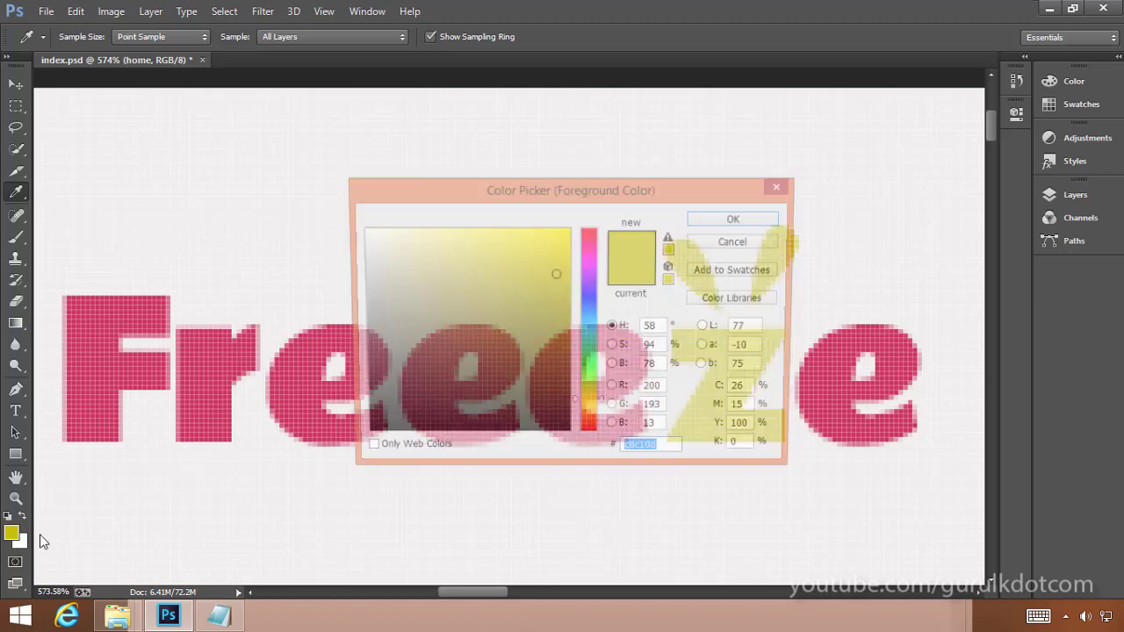
drag(684, 461, 452, 492)
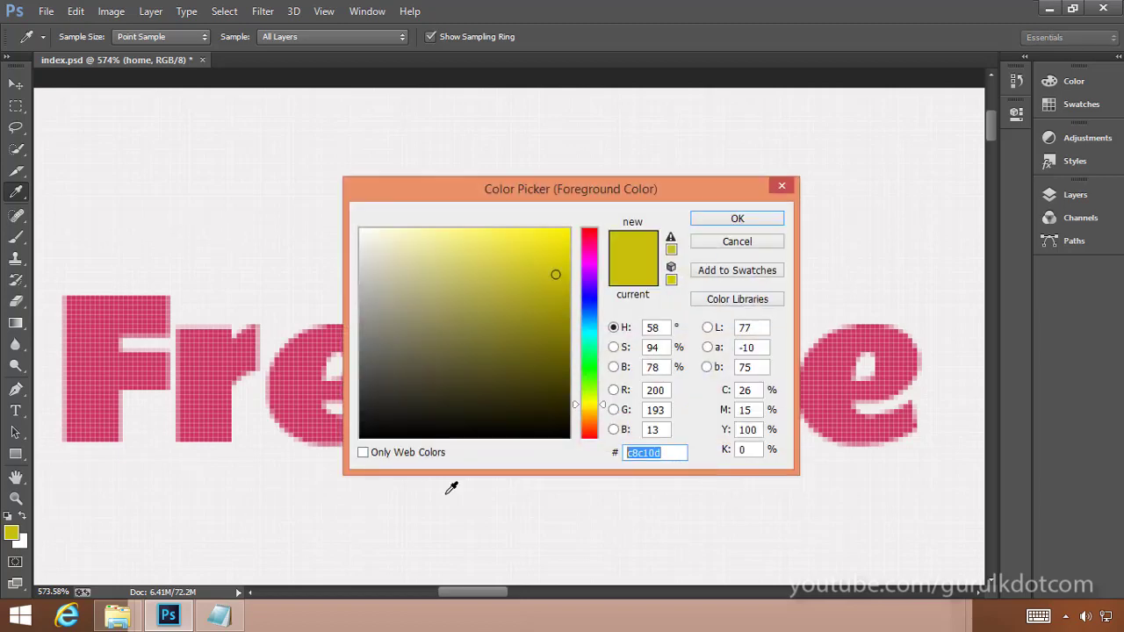
right_click(651, 458)
click(484, 277)
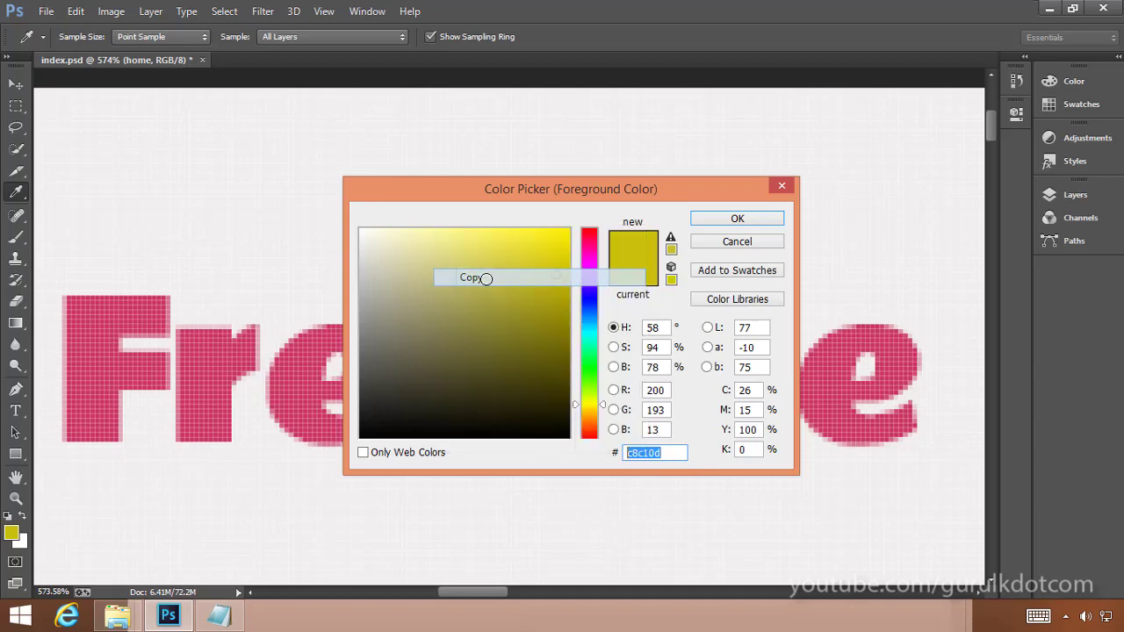
Complete the green logo text note in Notepad with #c8c10d and move the window up so all of it fits on screen.
click(218, 616)
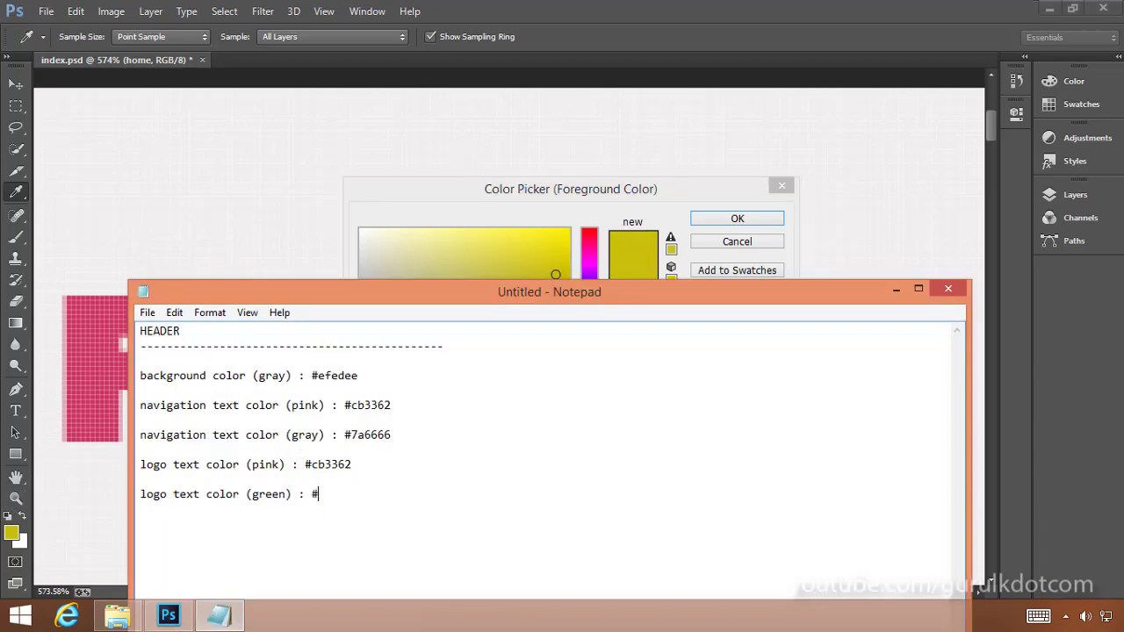
key(ctrl+v)
drag(357, 296, 360, 92)
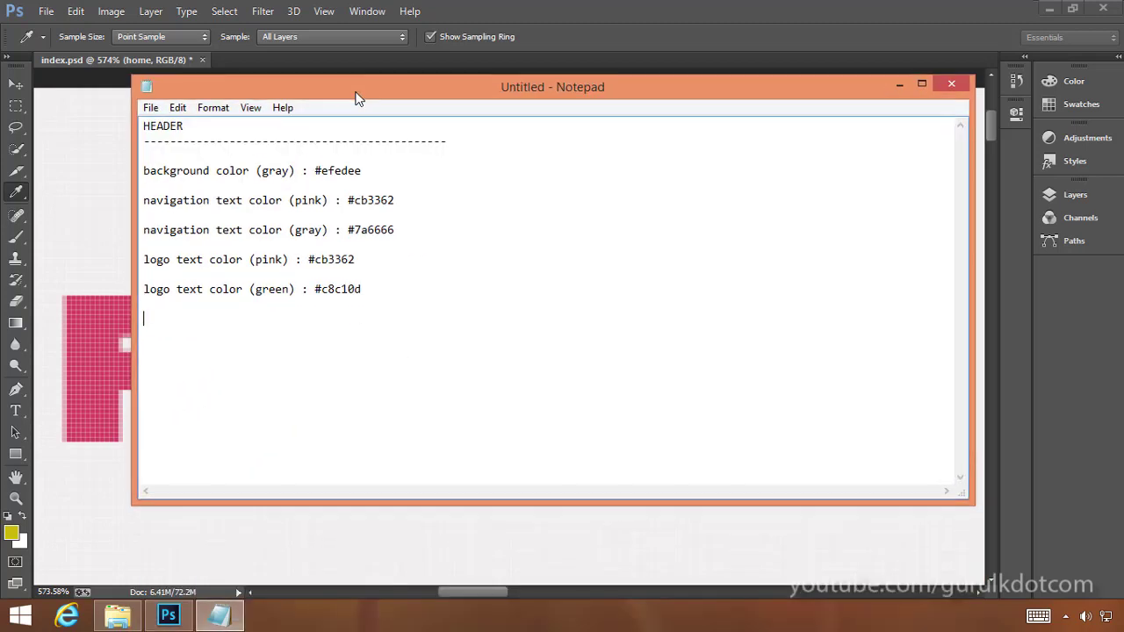
Save the notes as a text document named colors in the Support Files folder.
click(150, 108)
click(64, 165)
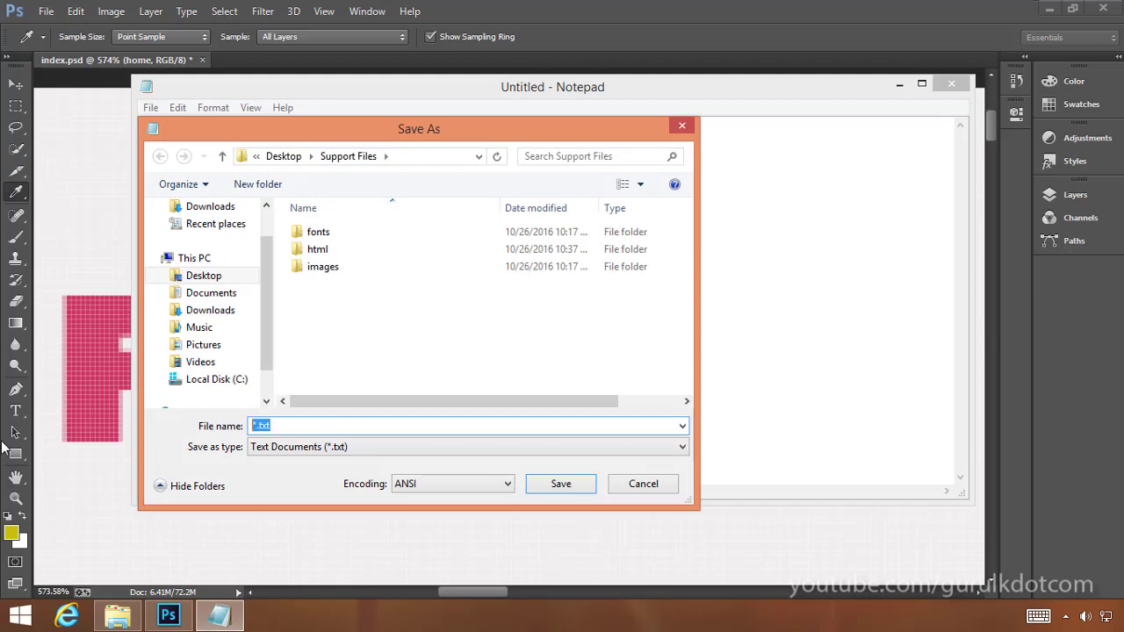
text(colors)
click(563, 487)
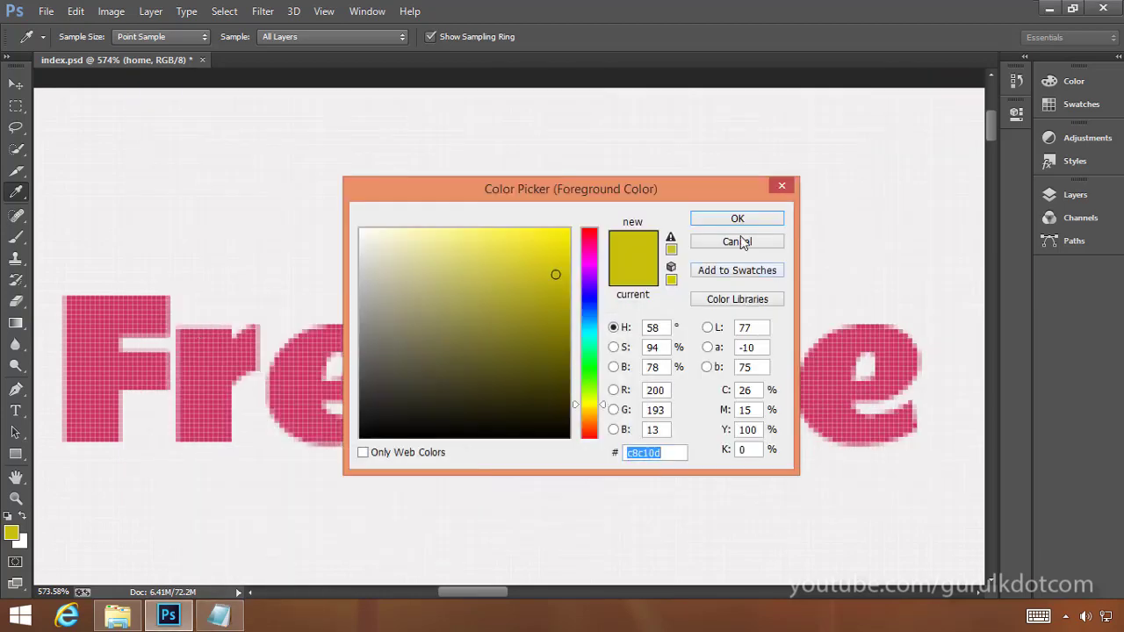
Dismiss the foreground color picker and examine the header's logo and the HOME, ABOUT, BLOG and CONTACT navigation items up close and as a whole.
click(729, 240)
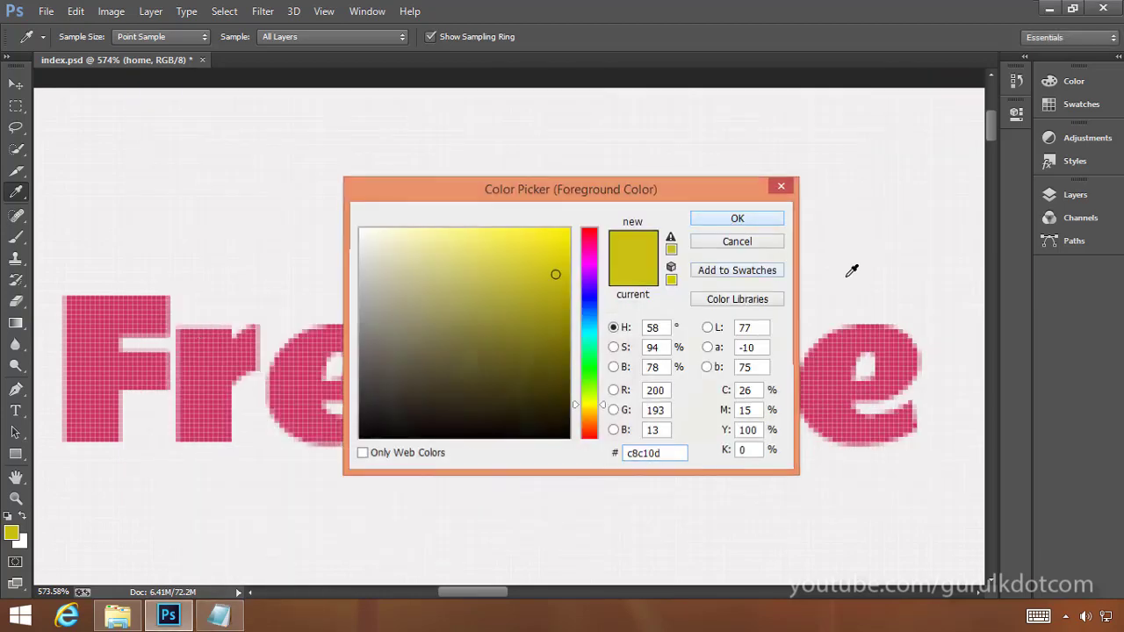
key(z)
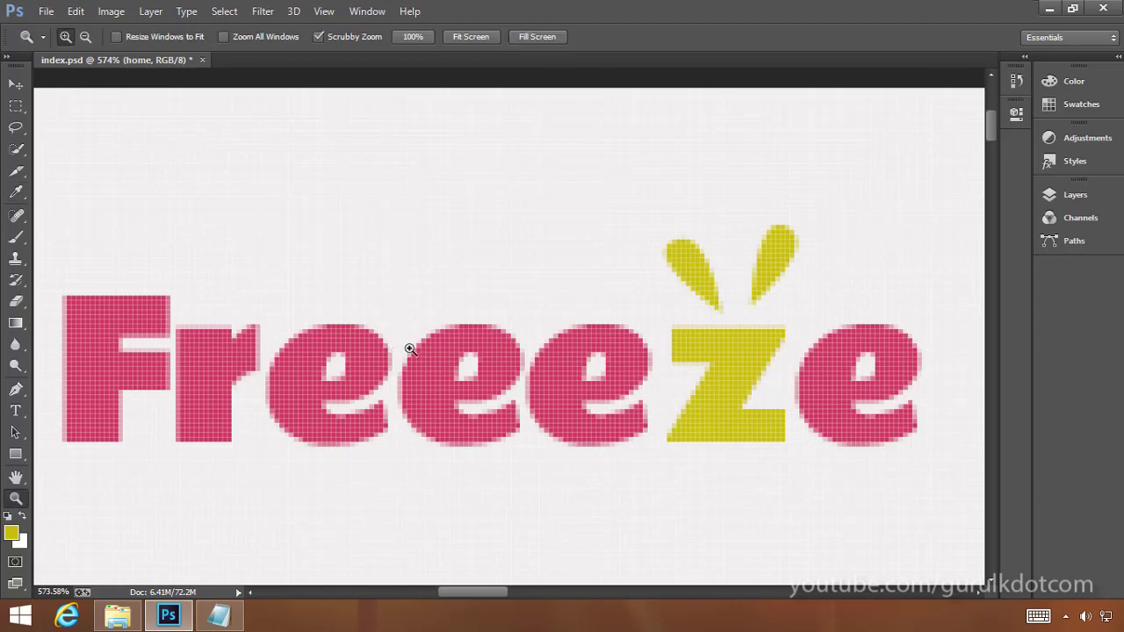
drag(406, 355, 585, 354)
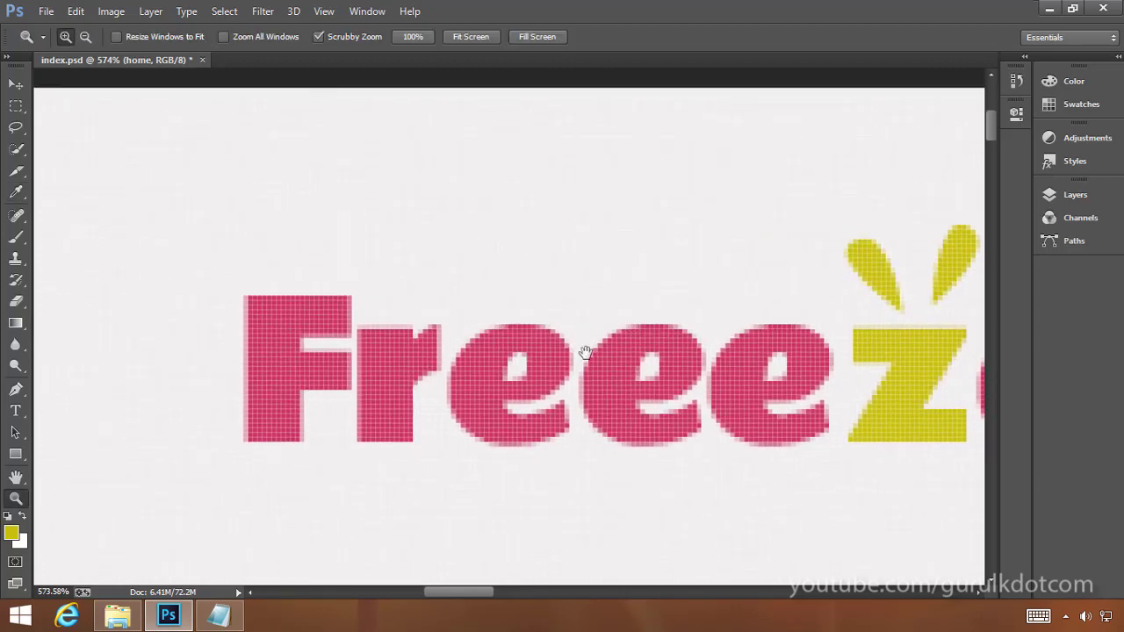
alt+click(390, 283)
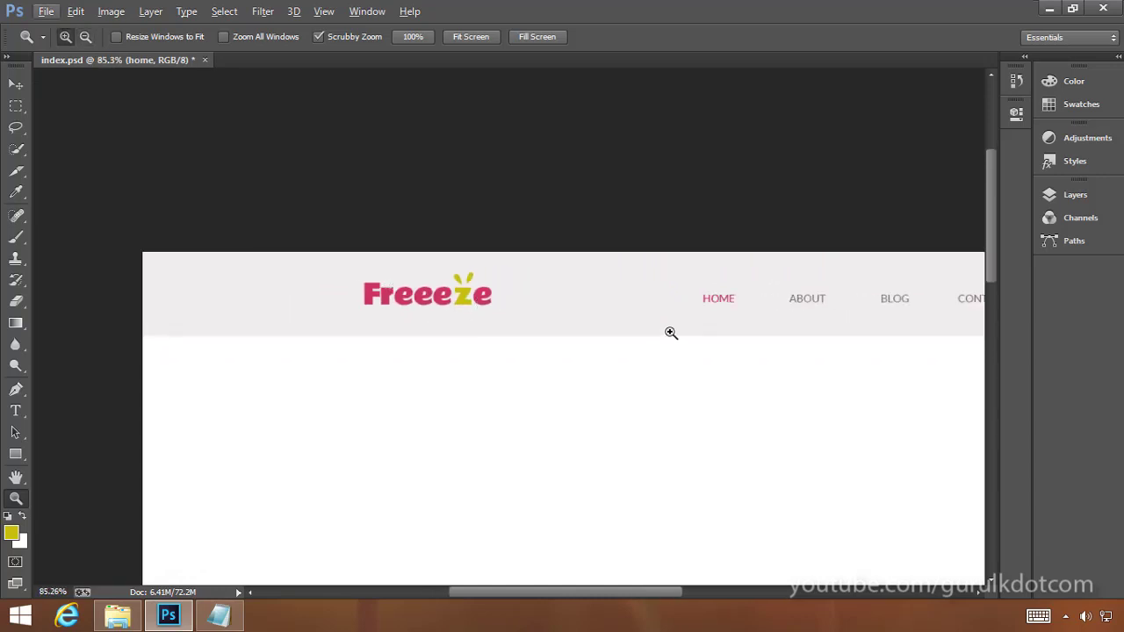
drag(673, 331, 565, 378)
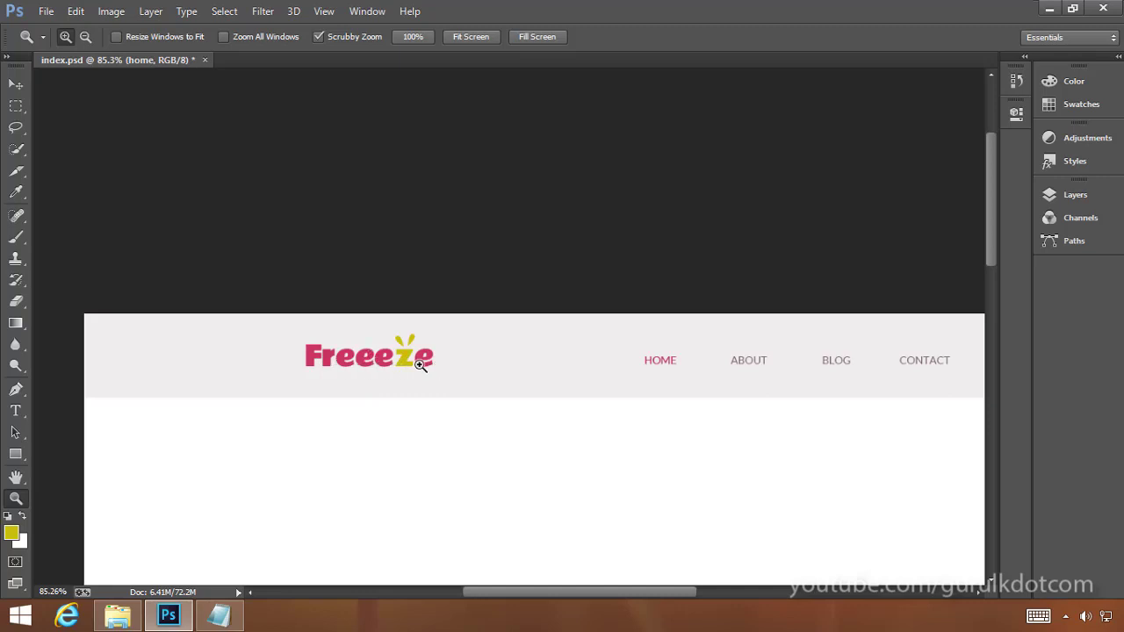
drag(597, 372, 328, 389)
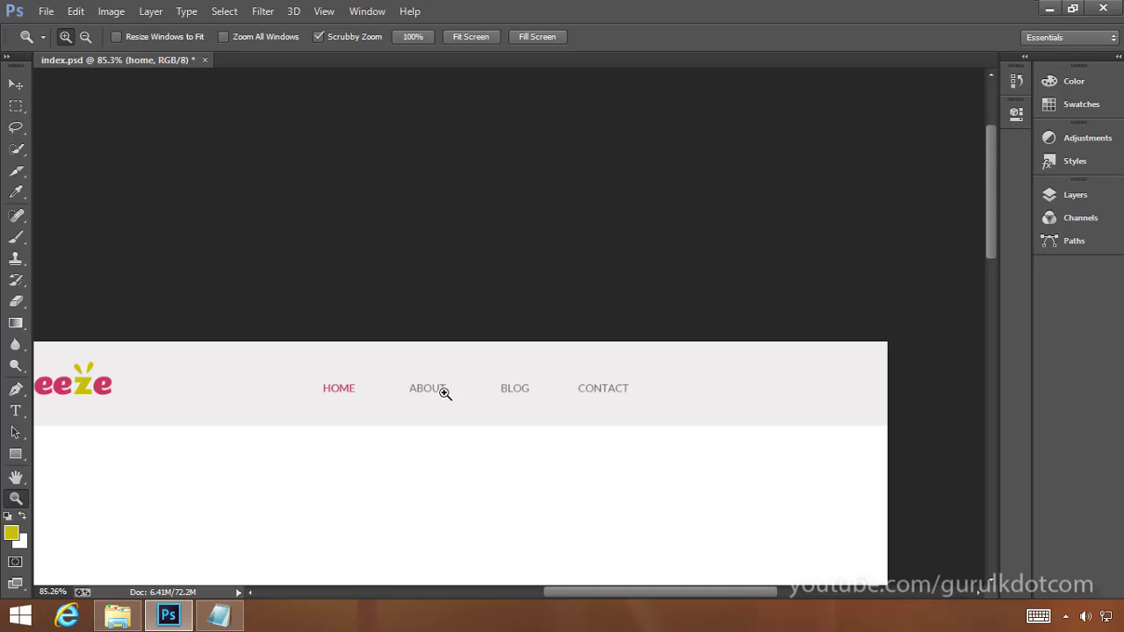
drag(445, 394, 482, 439)
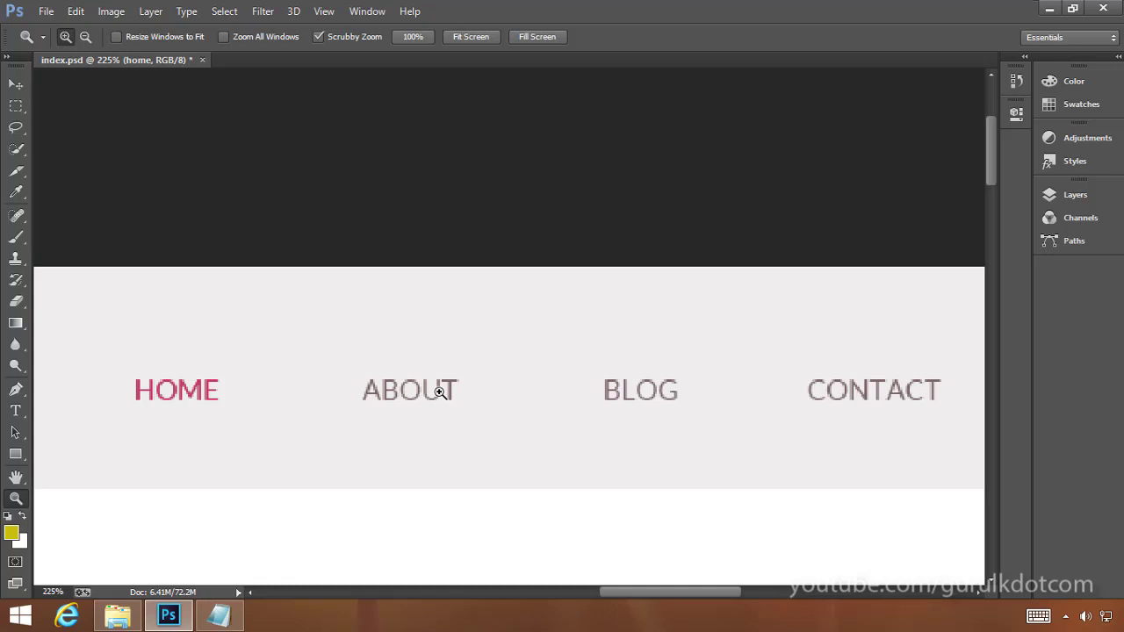
drag(615, 401, 572, 391)
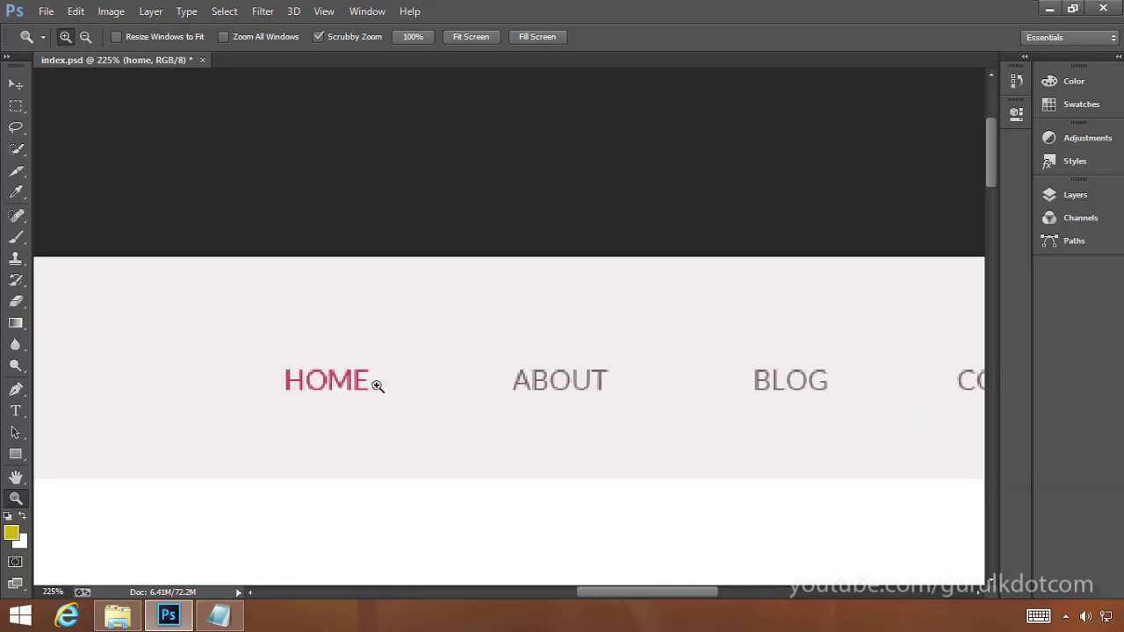
drag(374, 383, 492, 366)
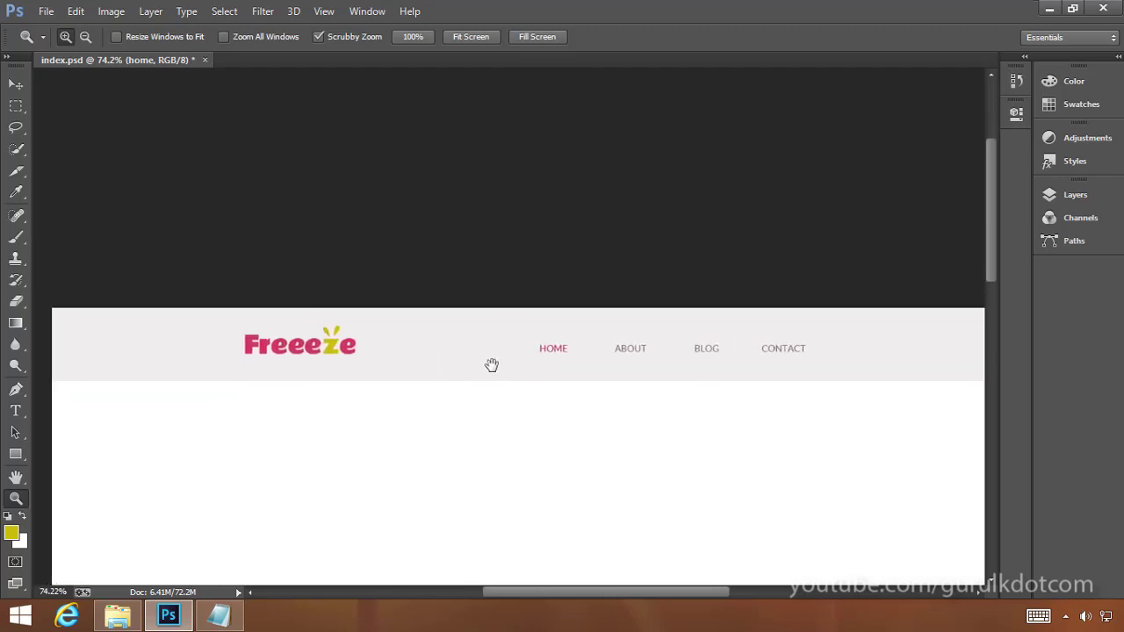